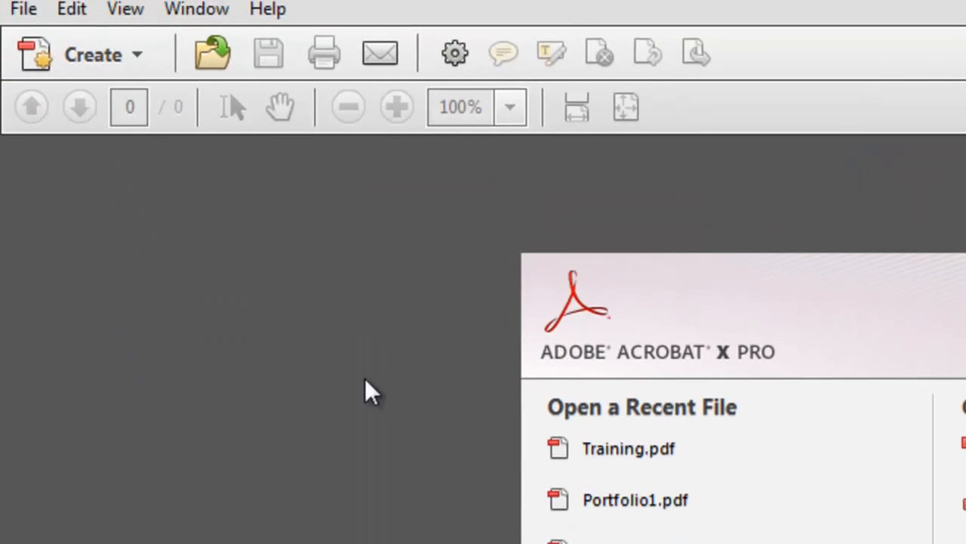
Step: Start creating a new PDF Portfolio with the Click-Through layout
left_click(142, 54)
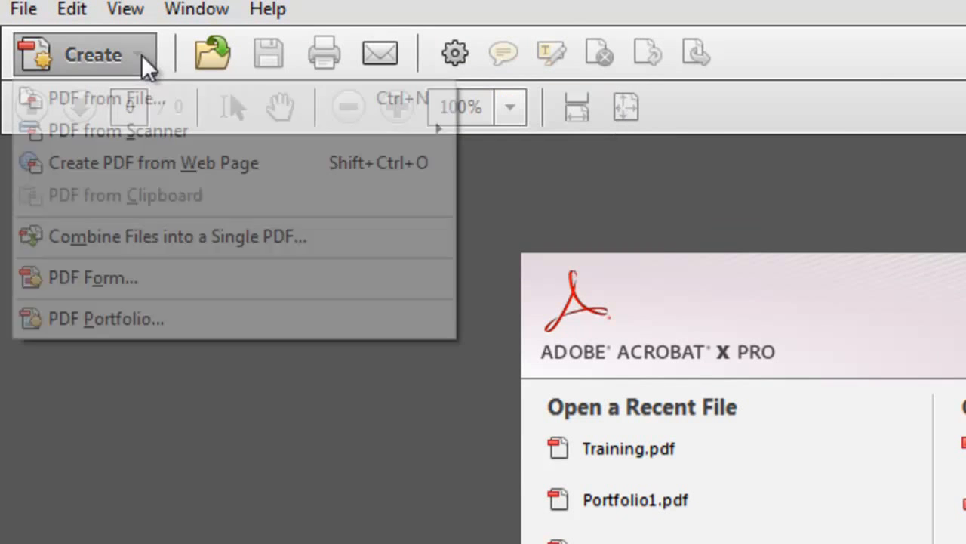
left_click(150, 321)
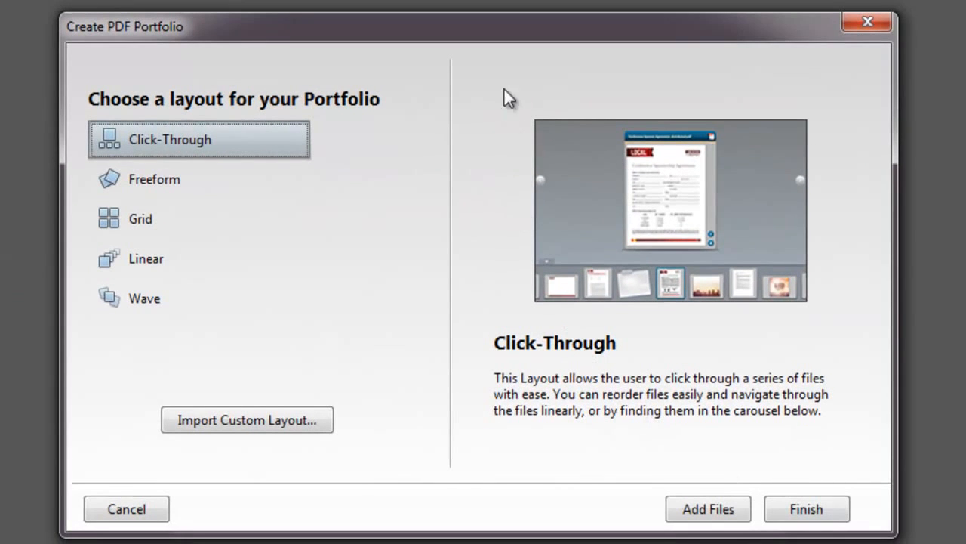
left_click_drag(489, 26, 471, 86)
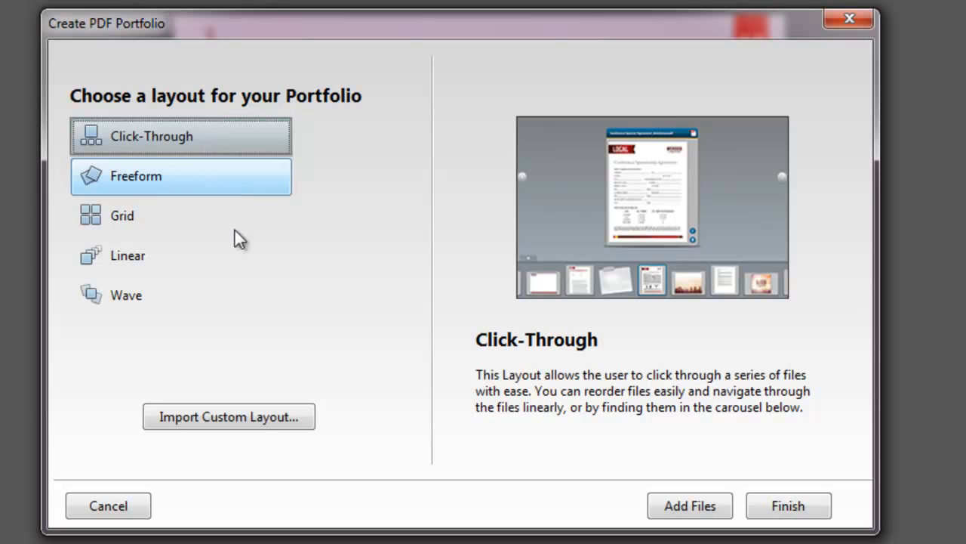
Step: Start adding files to the portfolio and browse to the Demo folder on the Desktop
left_click(708, 511)
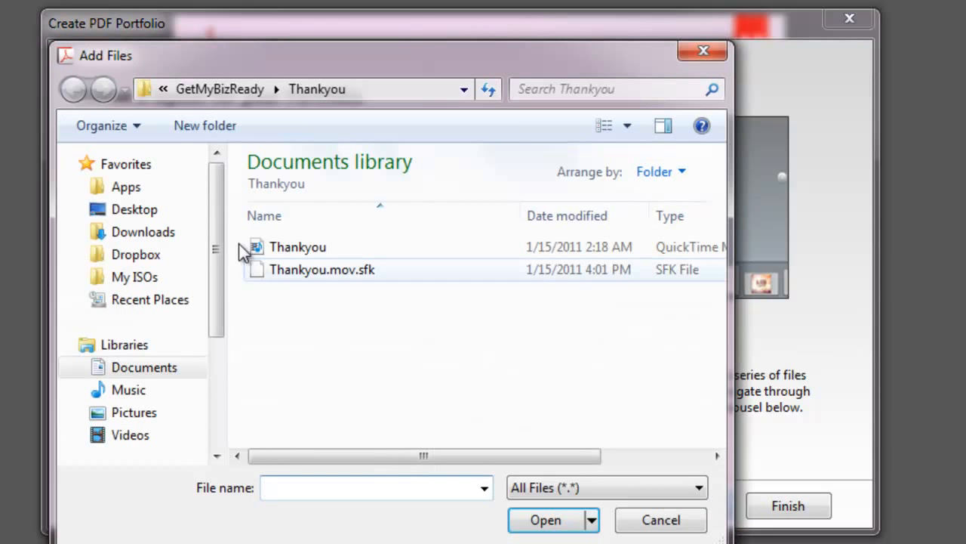
left_click(130, 211)
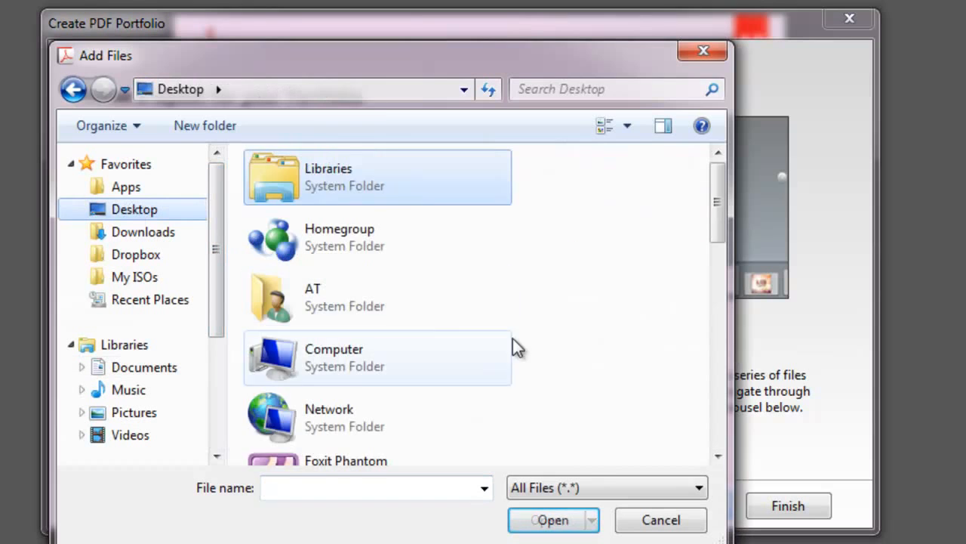
left_click_drag(718, 196, 698, 272)
left_click(273, 319)
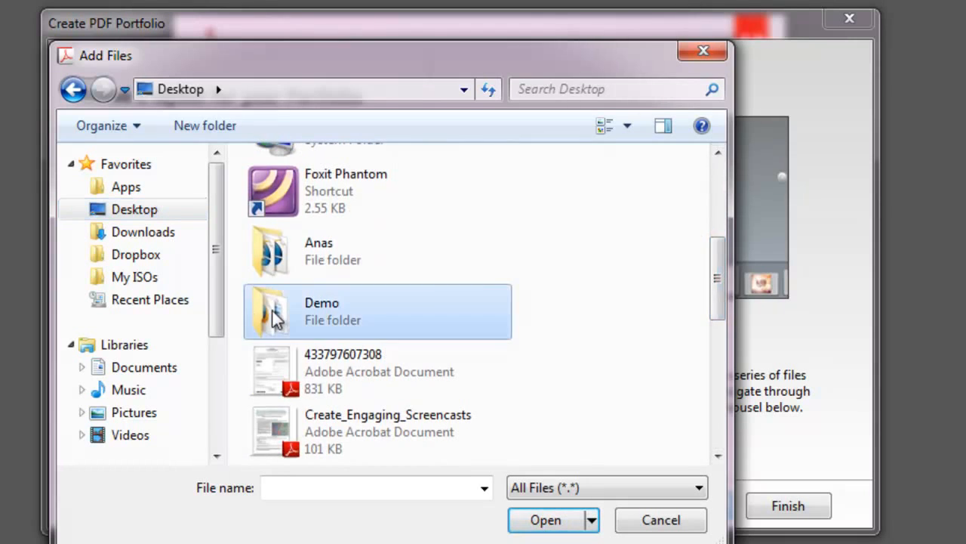
double_click(273, 318)
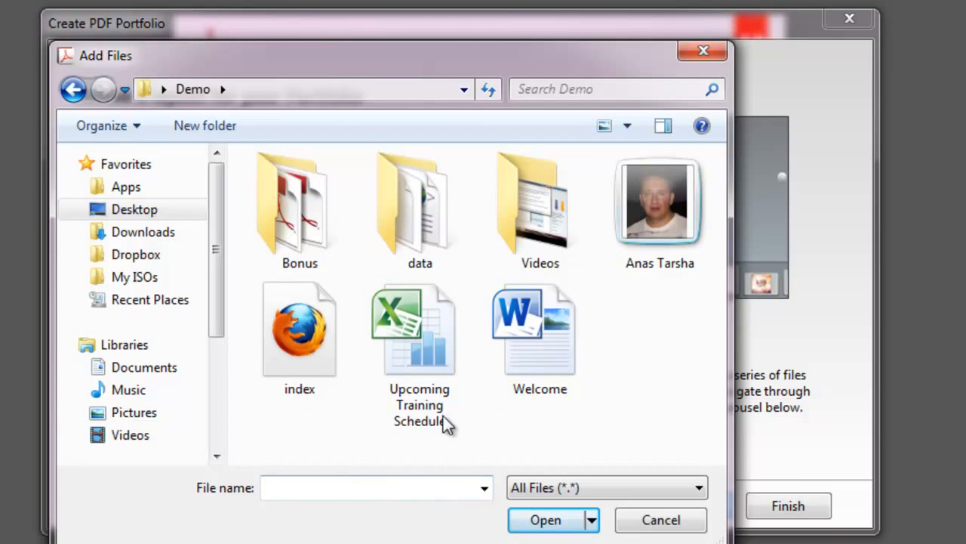
Step: Add the Upcoming Training Schedule, Welcome and contact card files together with the Videos and Bonus folders
left_click(428, 361)
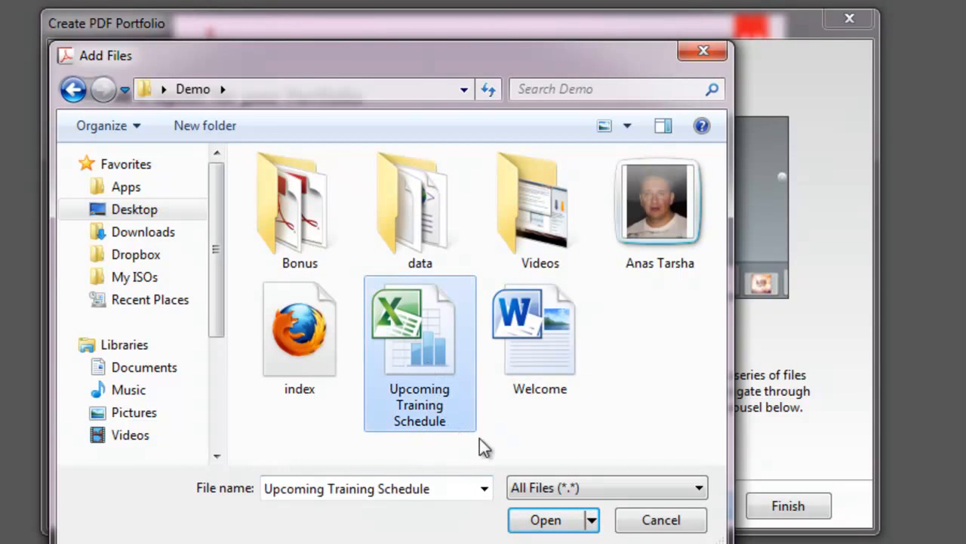
left_click(556, 352, "ctrl")
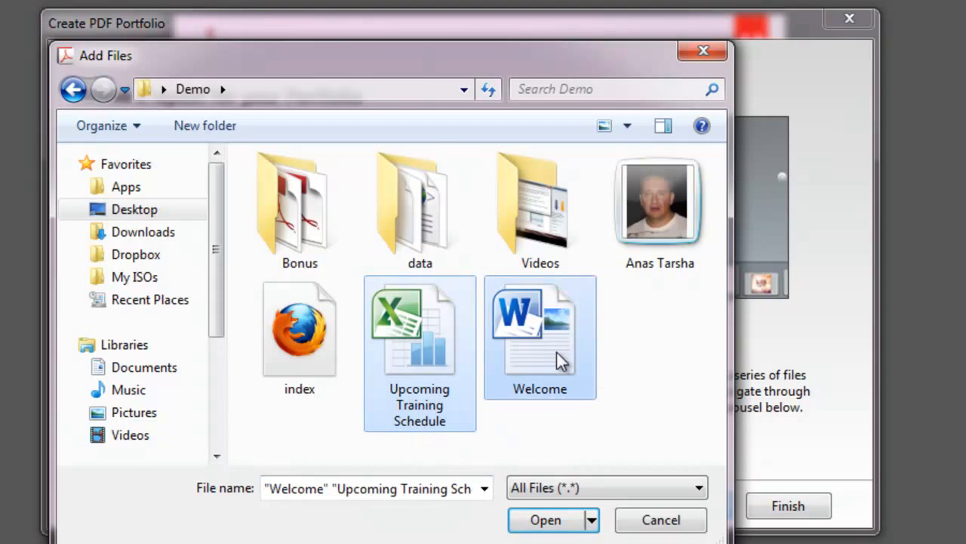
left_click(539, 214, "ctrl")
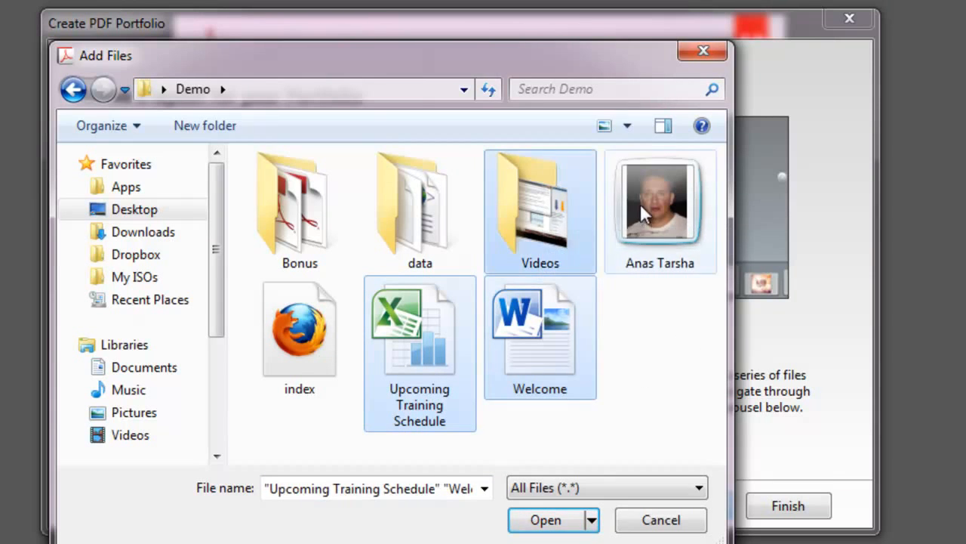
left_click(662, 200, "ctrl")
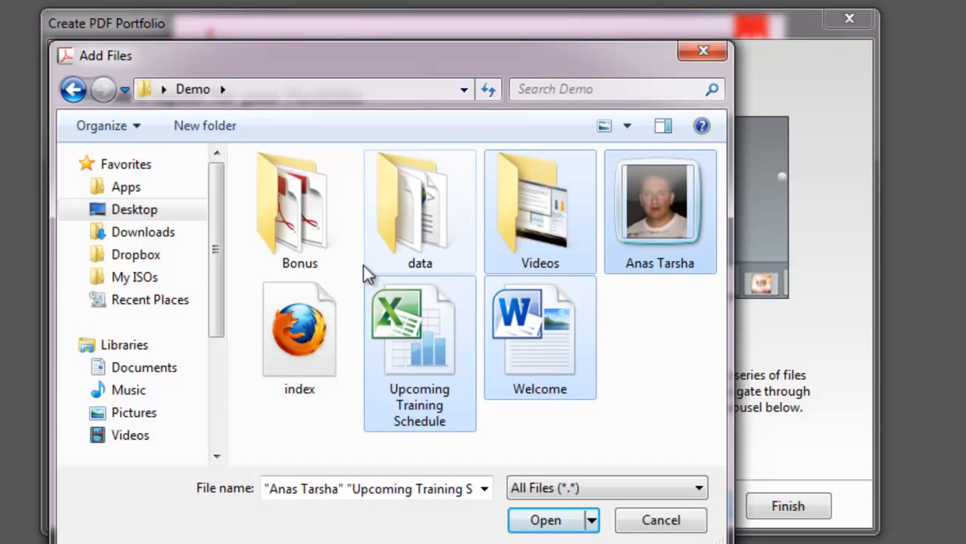
left_click(309, 247, "ctrl")
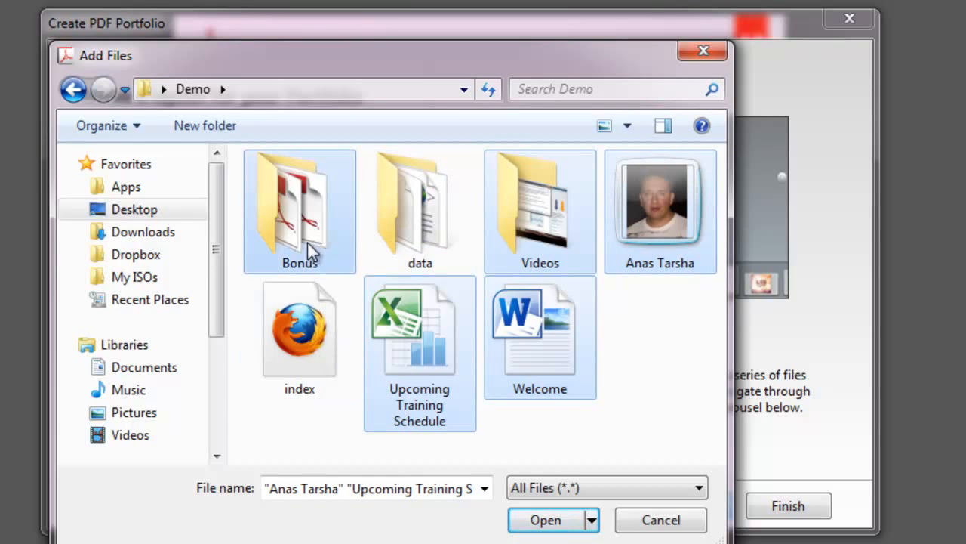
left_click(559, 526)
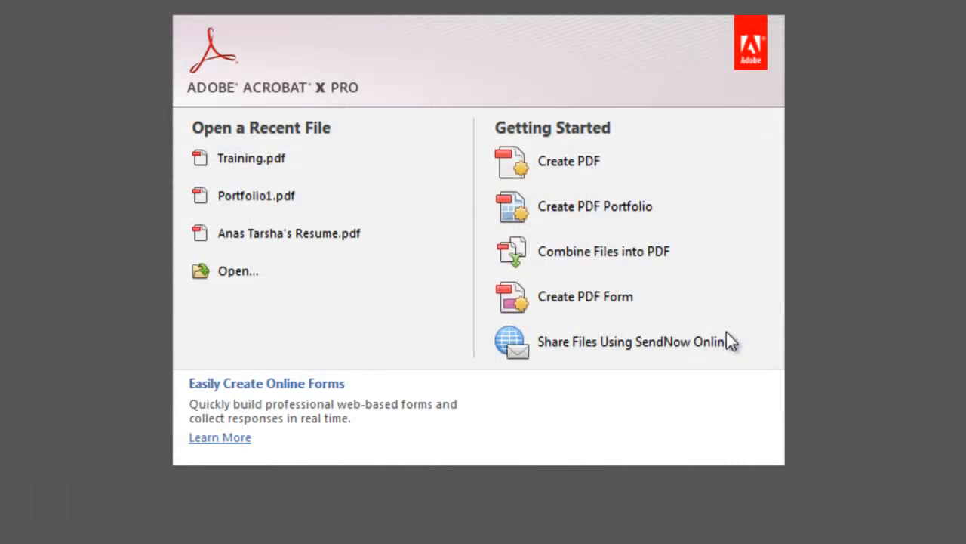
Step: Add the Bonus folder from the Desktop's Demo folder to the portfolio
left_click(727, 337)
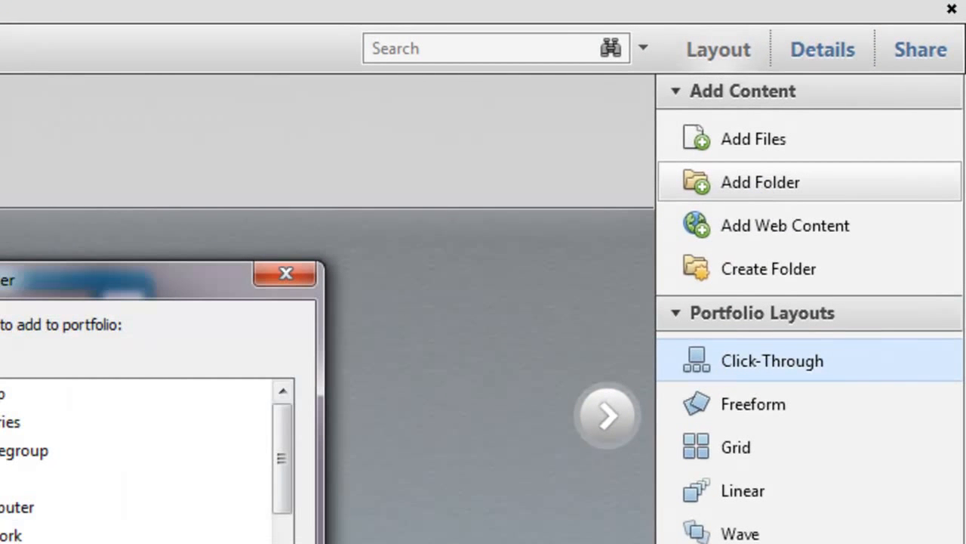
left_click_drag(278, 426, 281, 456)
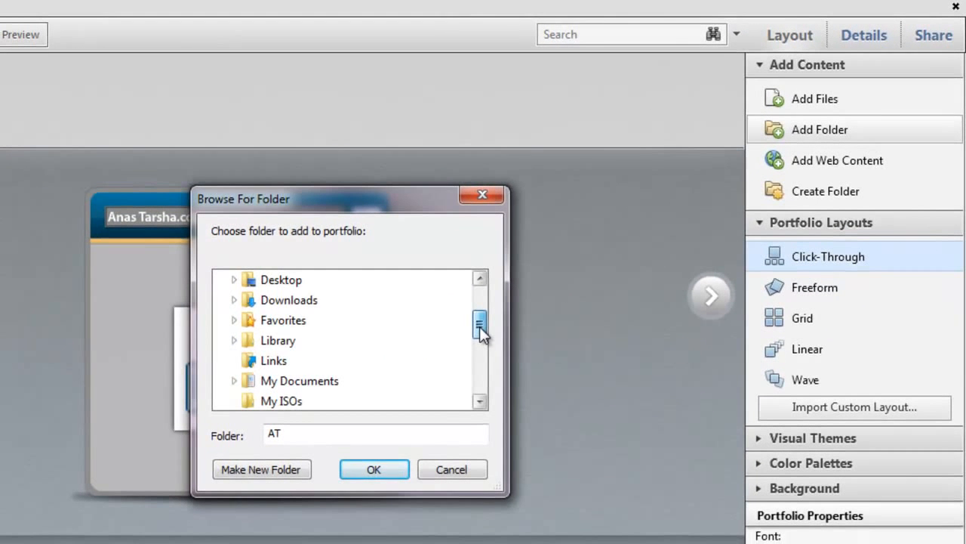
left_click_drag(480, 333, 479, 302)
left_click(234, 380)
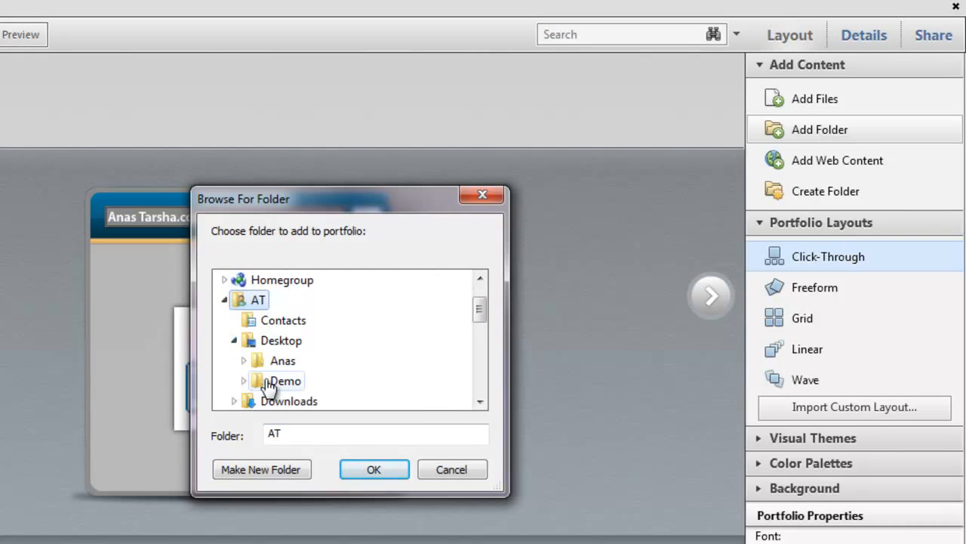
left_click(244, 380)
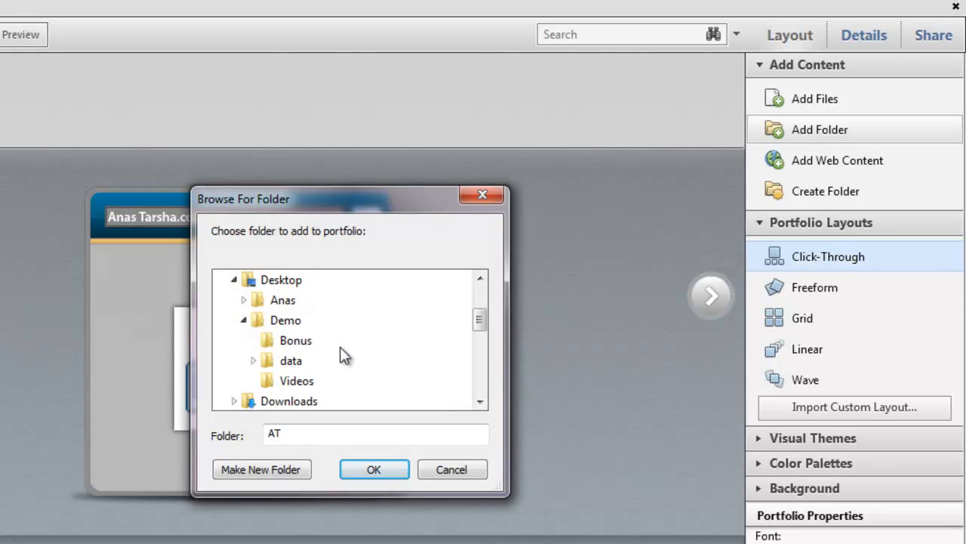
left_click(295, 340)
left_click(373, 471)
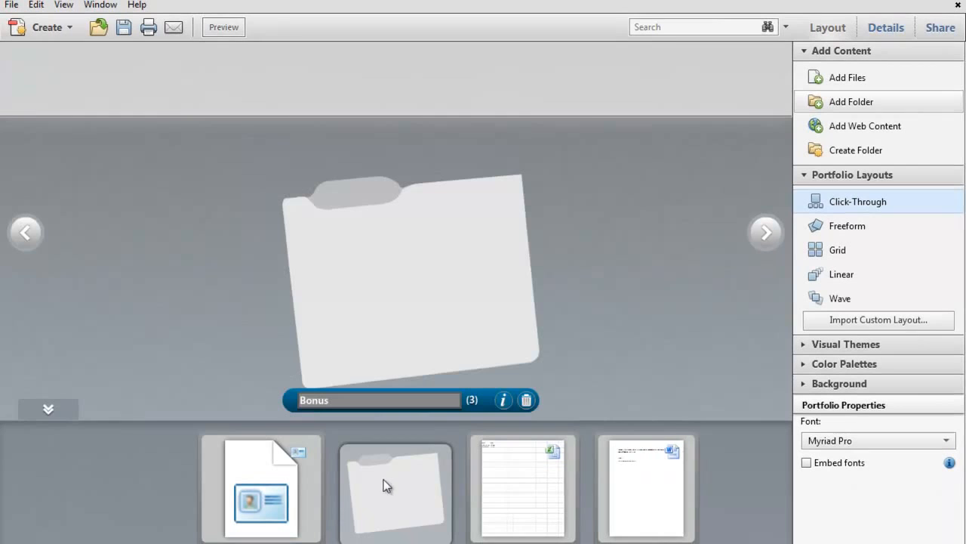
Step: Add the Videos folder from the Desktop's Demo folder to the portfolio
left_click(849, 104)
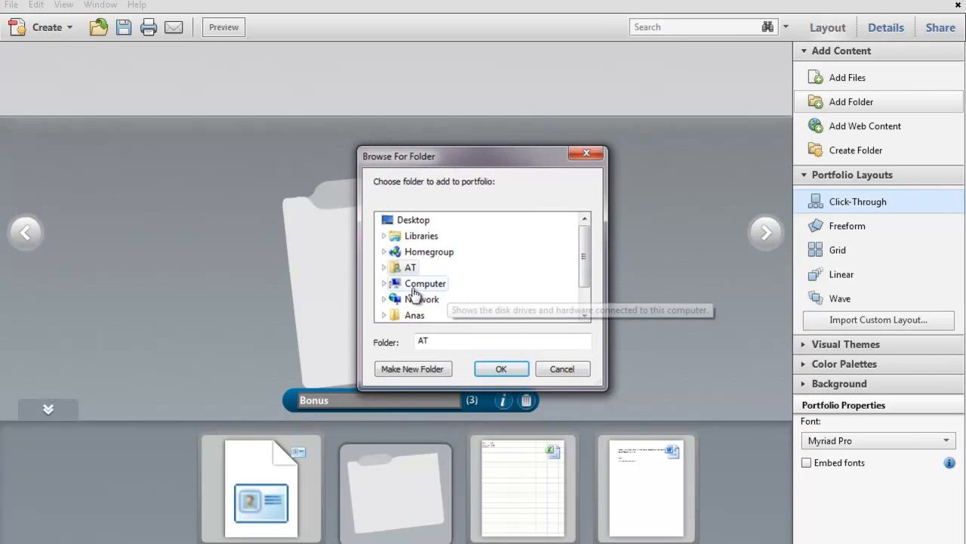
left_click(385, 268)
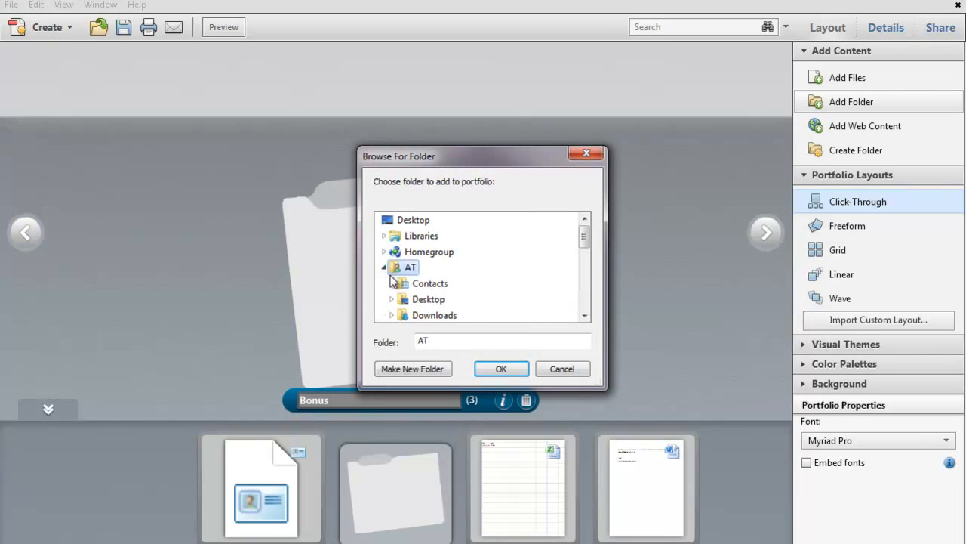
left_click(391, 299)
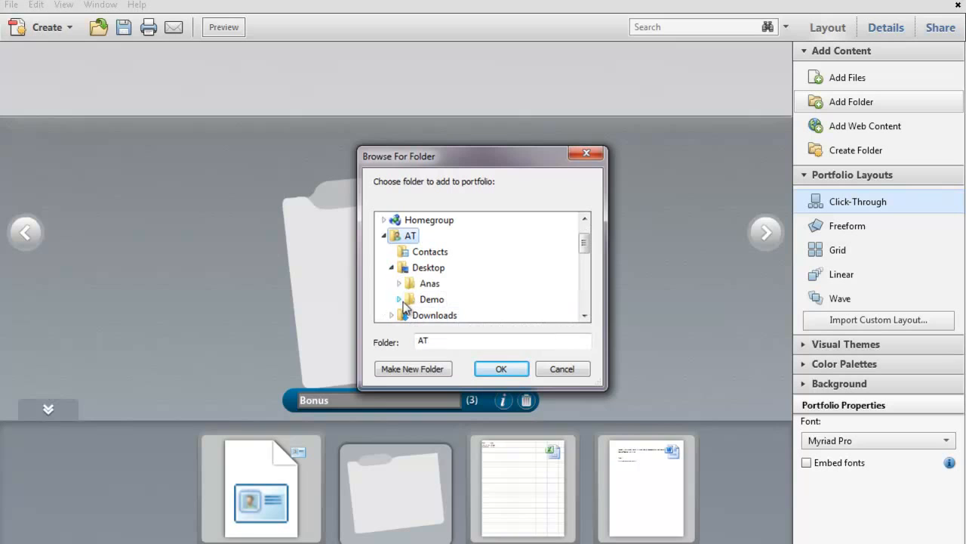
left_click(400, 300)
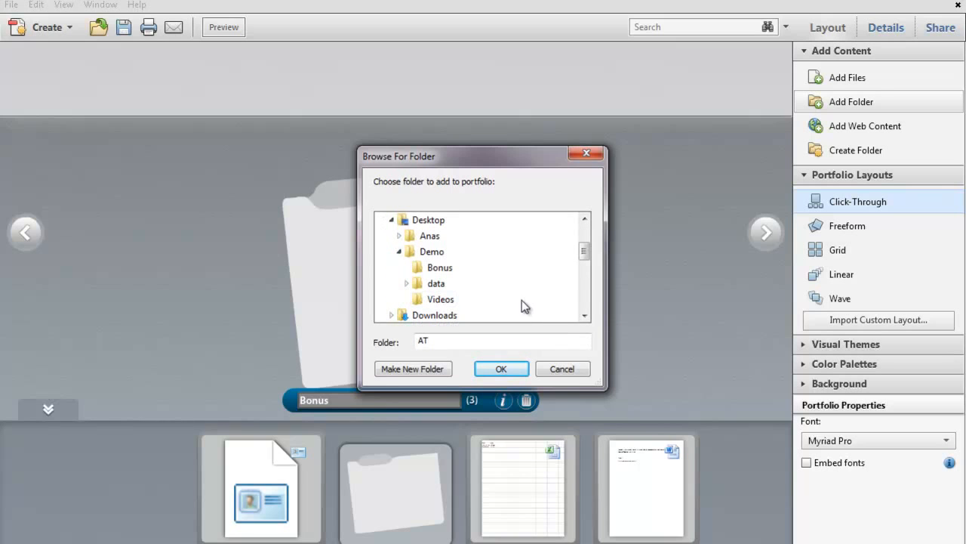
left_click(441, 300)
left_click(501, 369)
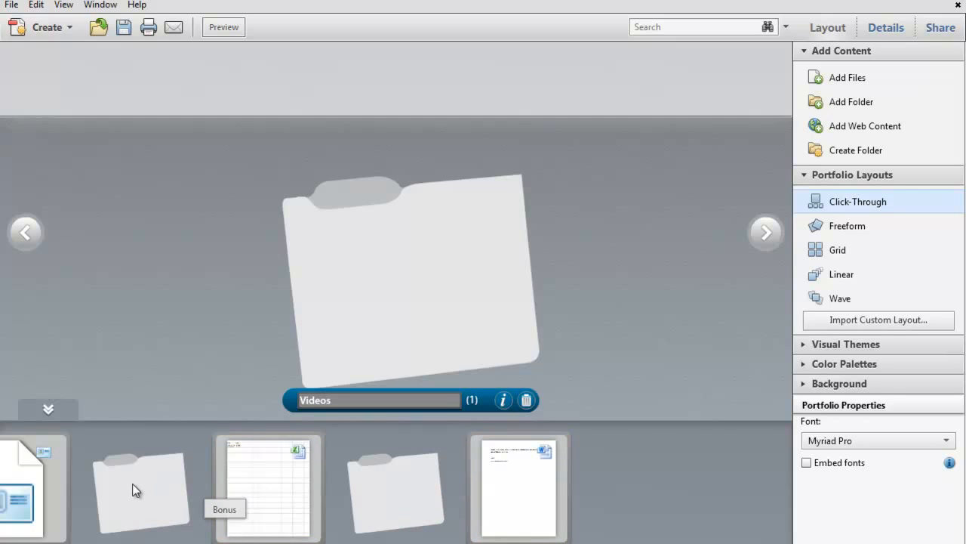
Step: Reorder the portfolio items so Welcome.docx comes first and the Bonus and Videos folders come last, in that order
left_click_drag(130, 483, 580, 481)
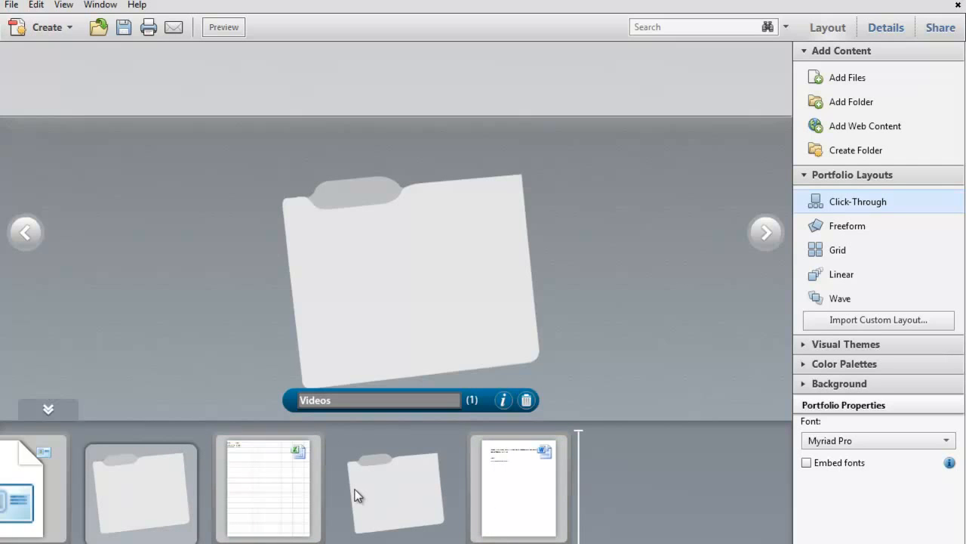
left_click_drag(196, 486, 197, 486)
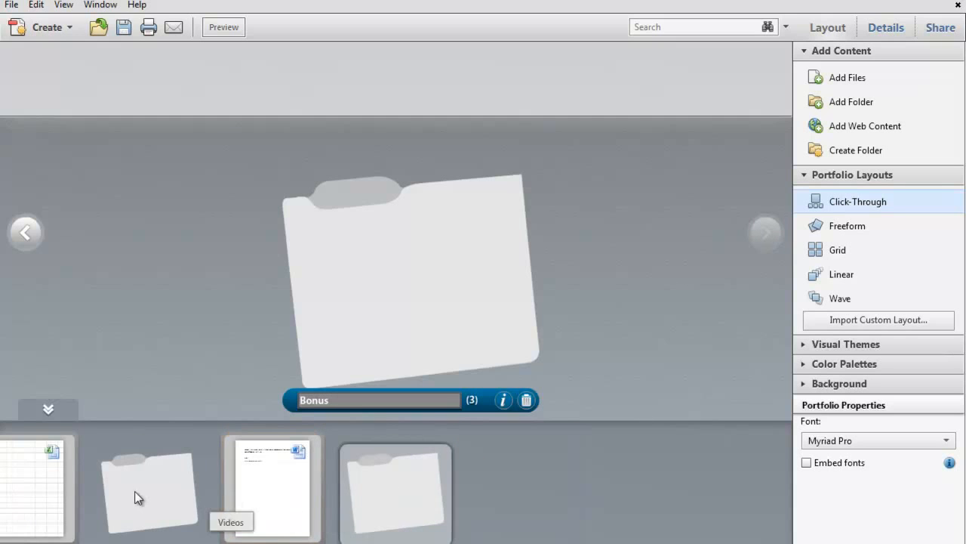
left_click_drag(134, 491, 483, 486)
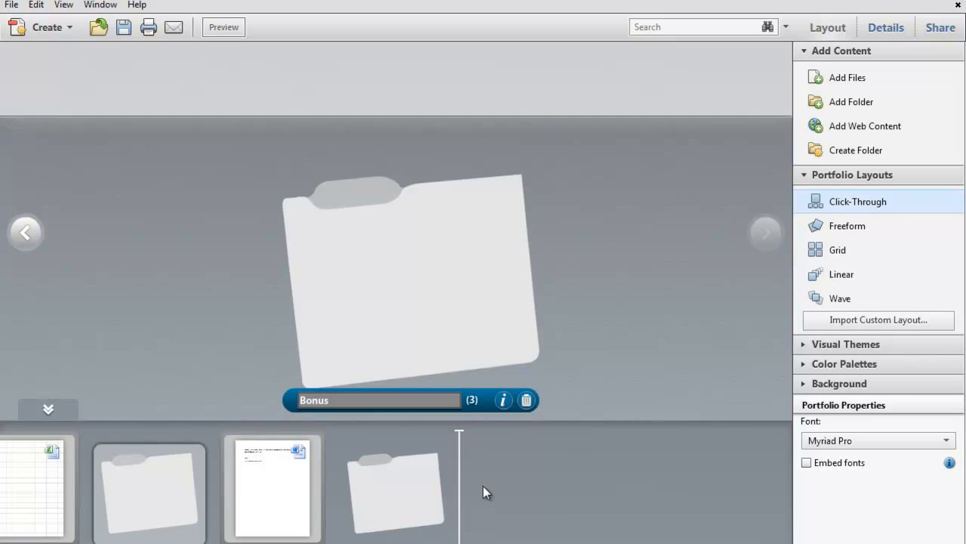
left_click_drag(483, 486, 483, 487)
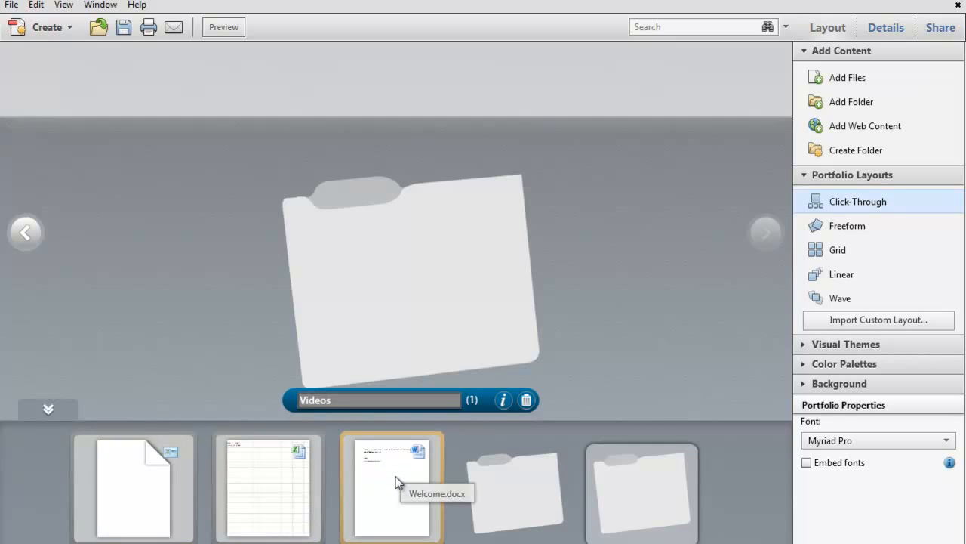
left_click_drag(392, 480, 64, 474)
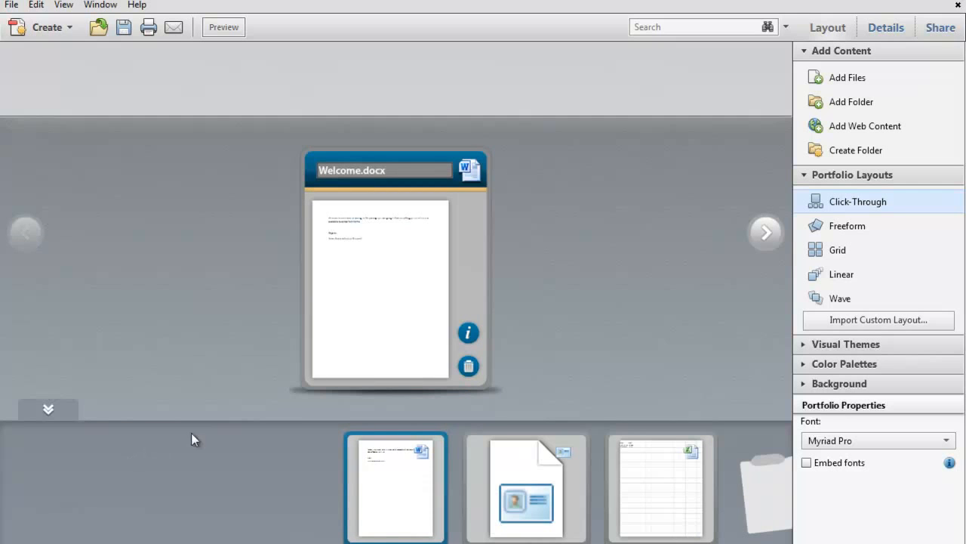
key("F9")
key("F9")
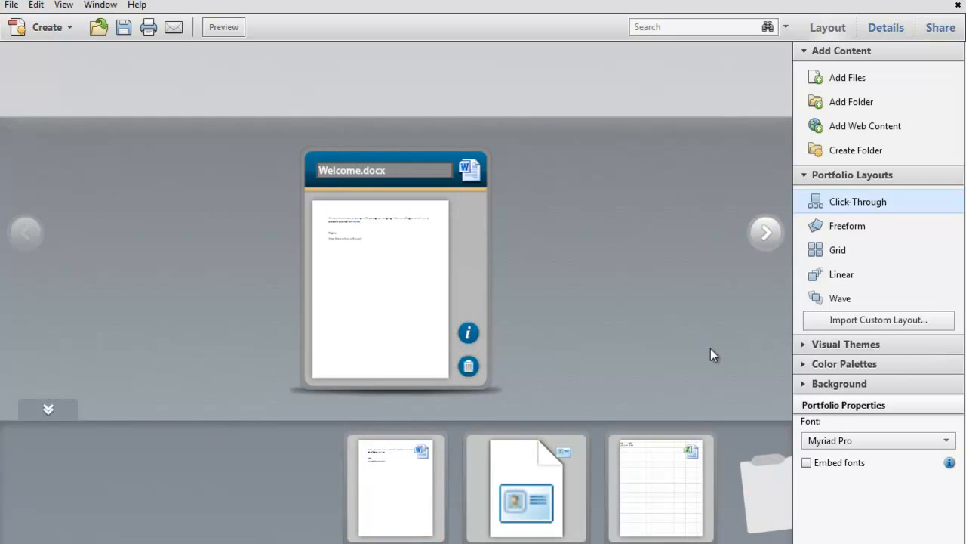
Step: Apply the Tech Office visual theme to the portfolio and collapse the layout and theme options
left_click(804, 345)
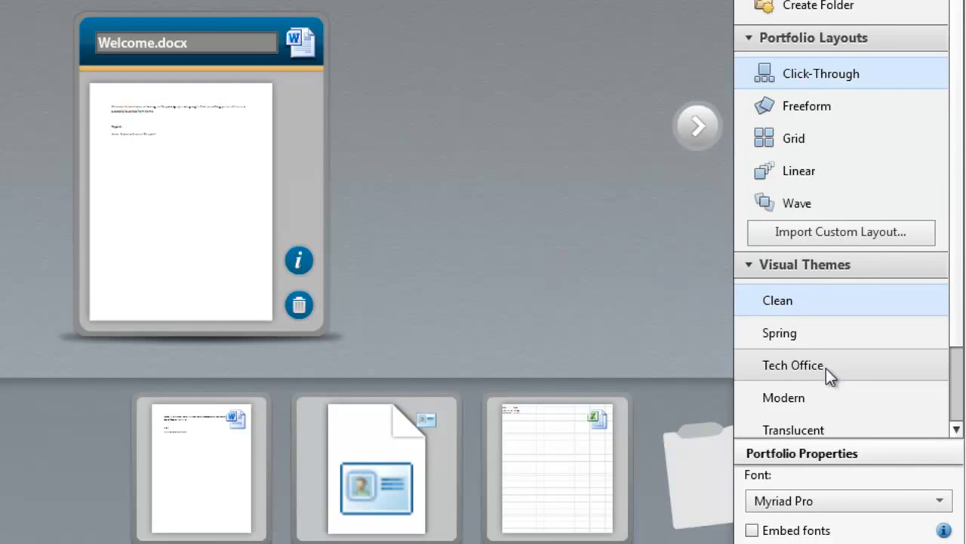
left_click(835, 366)
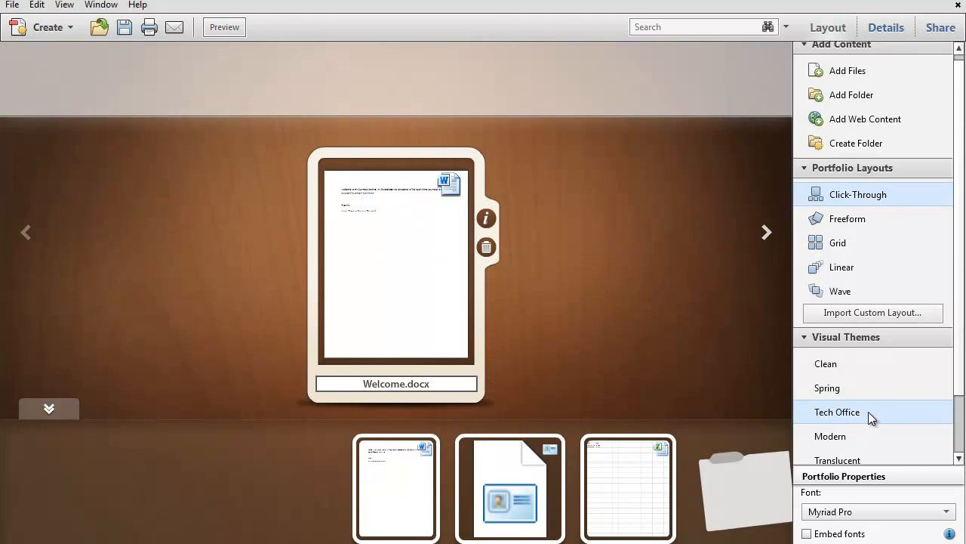
left_click(807, 169)
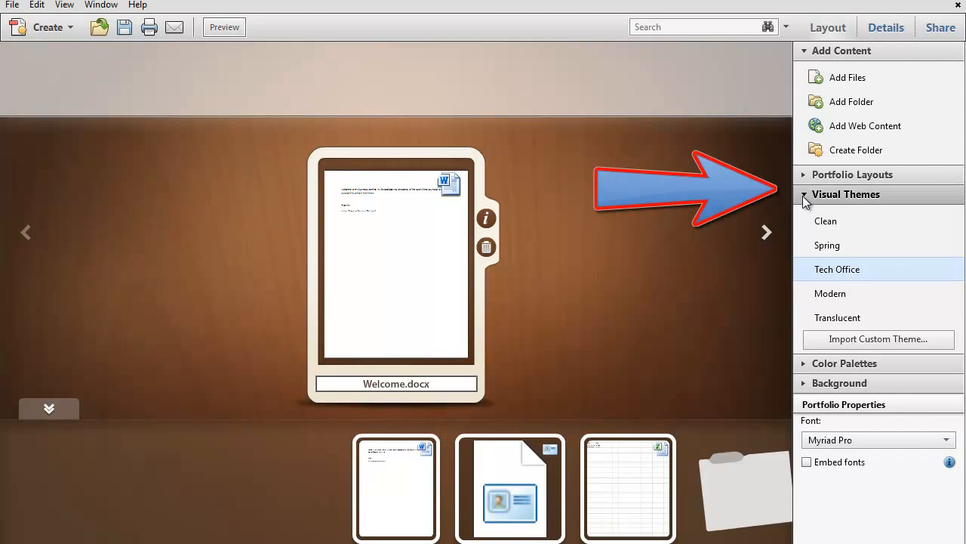
left_click(805, 196)
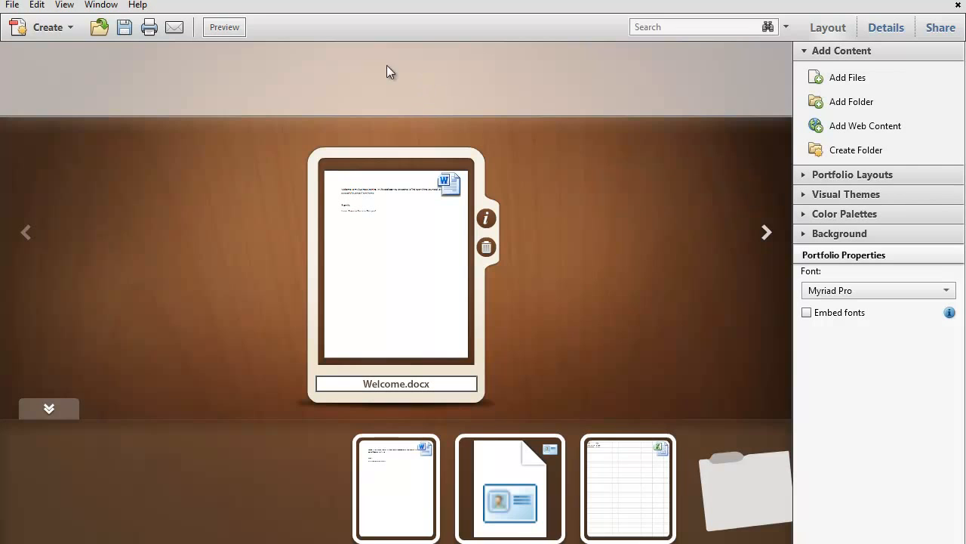
Step: Apply the Text and Image template to the portfolio header and insert the logo image from the Demo folder
left_click(422, 85)
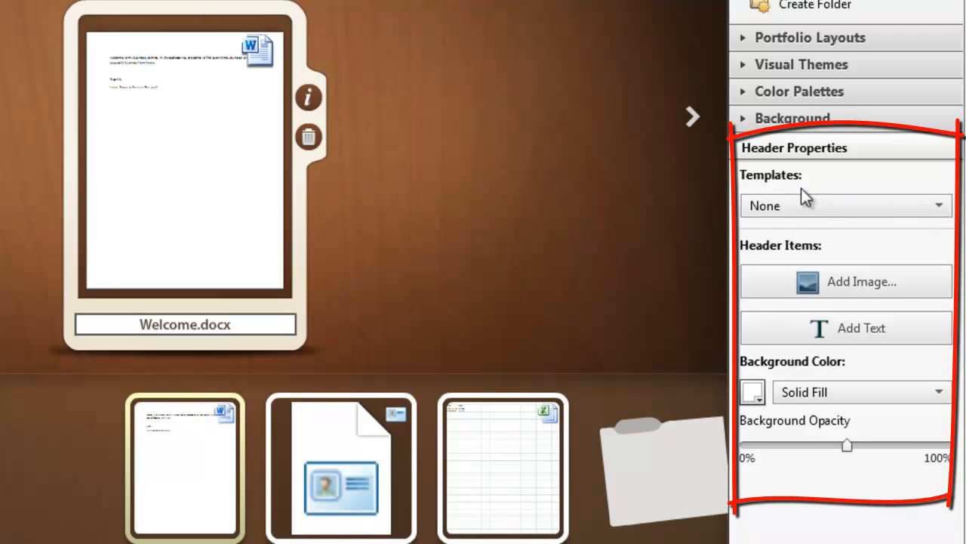
left_click(939, 207)
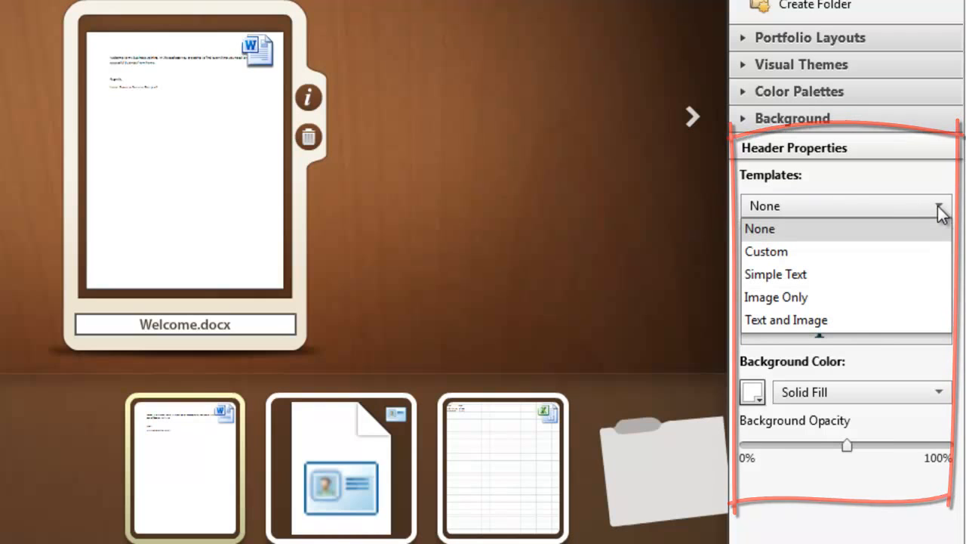
left_click(837, 318)
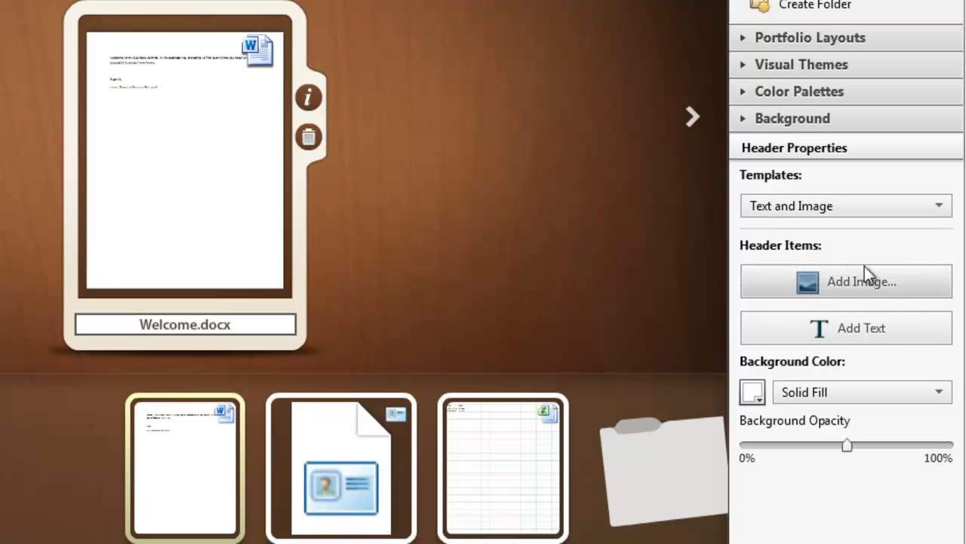
left_click(861, 285)
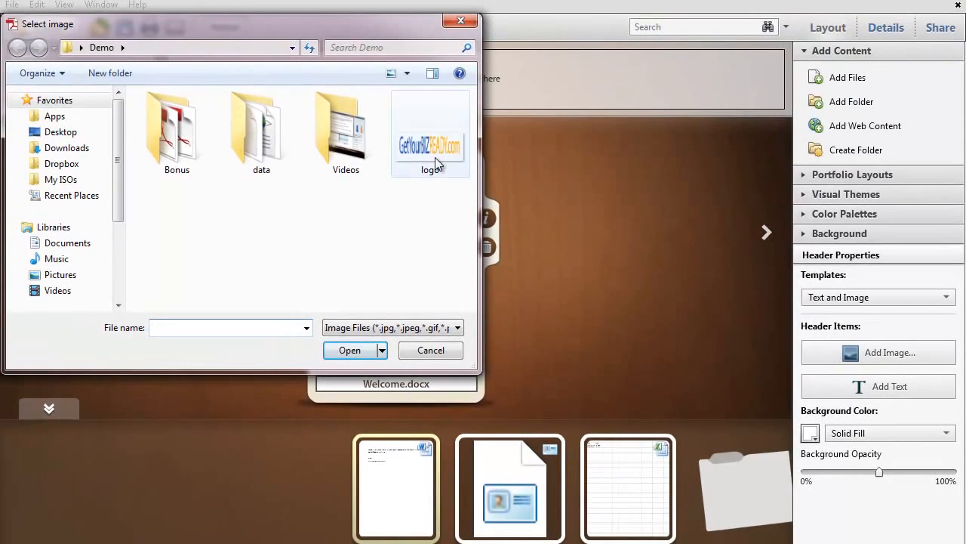
double_click(430, 150)
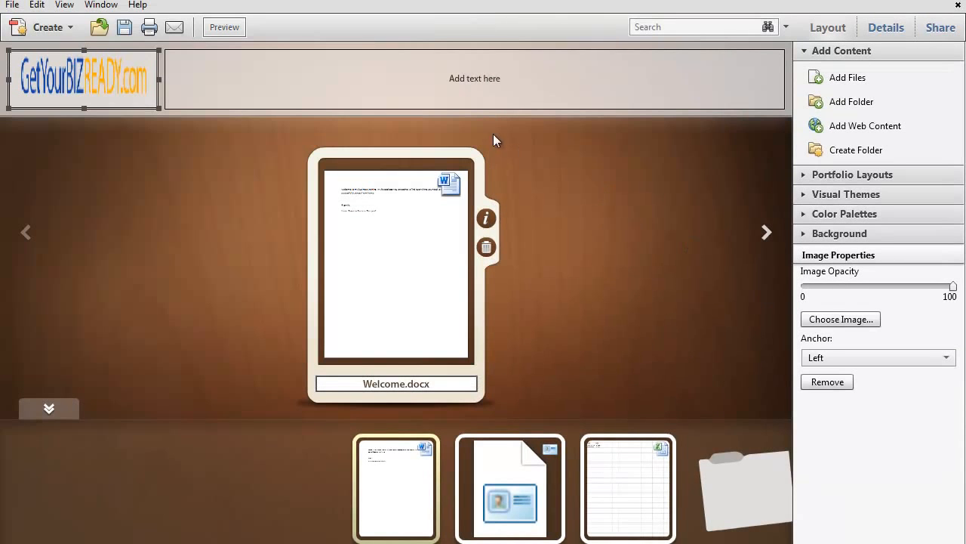
Step: Enter "Marketing Training Packet" as the header text beside the logo
left_click(475, 79)
left_click(469, 81)
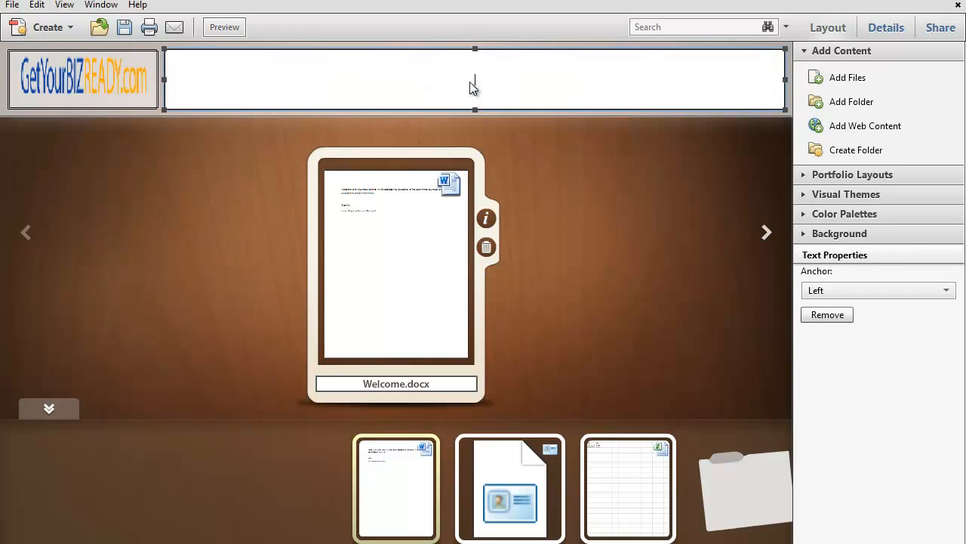
left_click(483, 92)
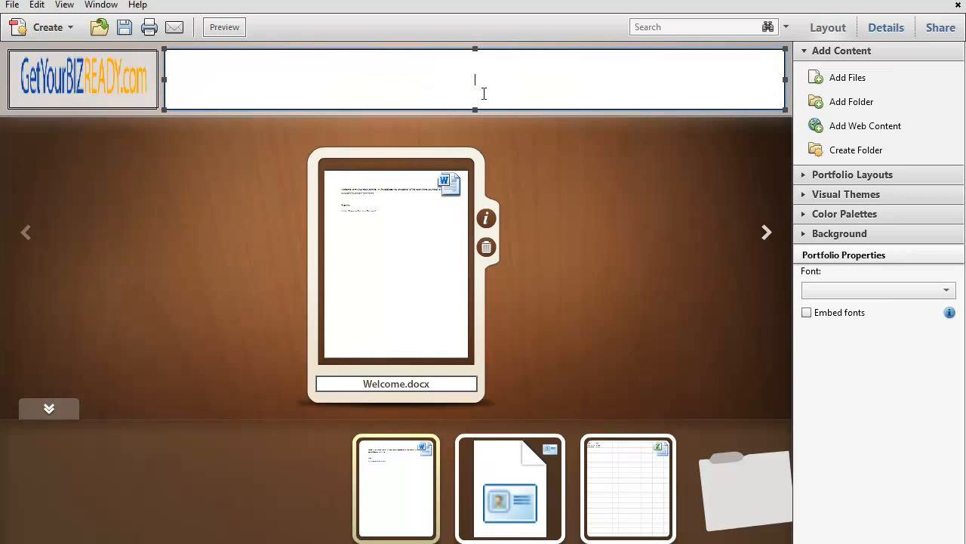
type("Marketing")
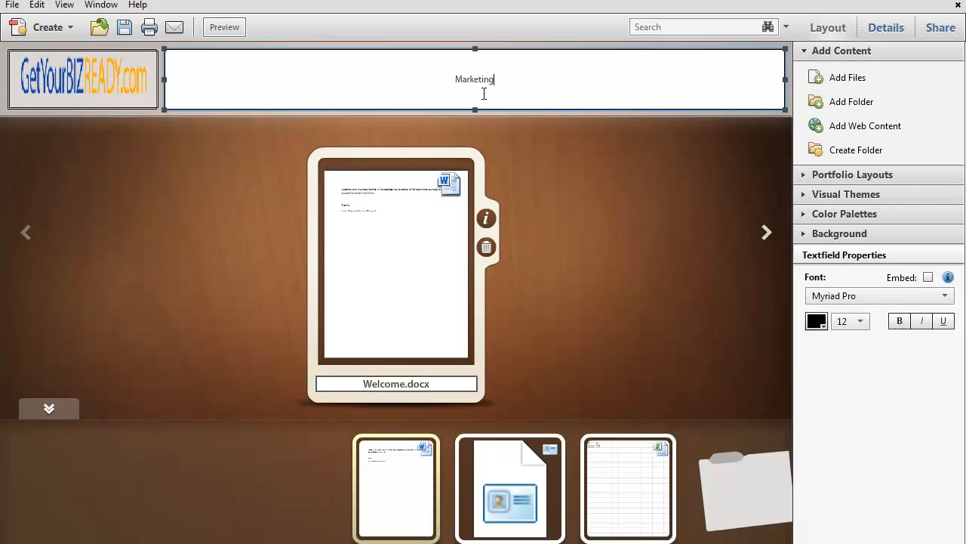
type(" Training Packet")
Step: Format the whole header title as bold with a font size of 28
left_click_drag(527, 78, 424, 79)
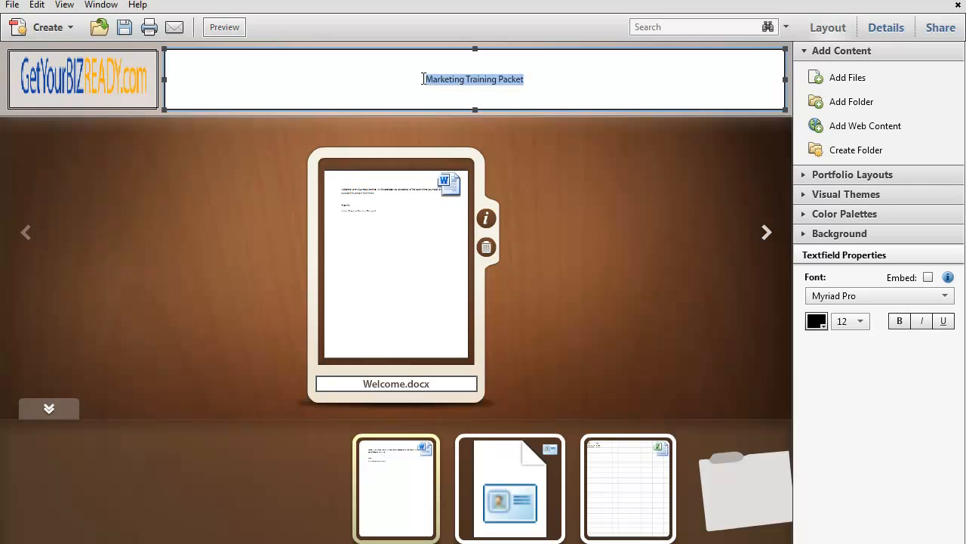
left_click(862, 320)
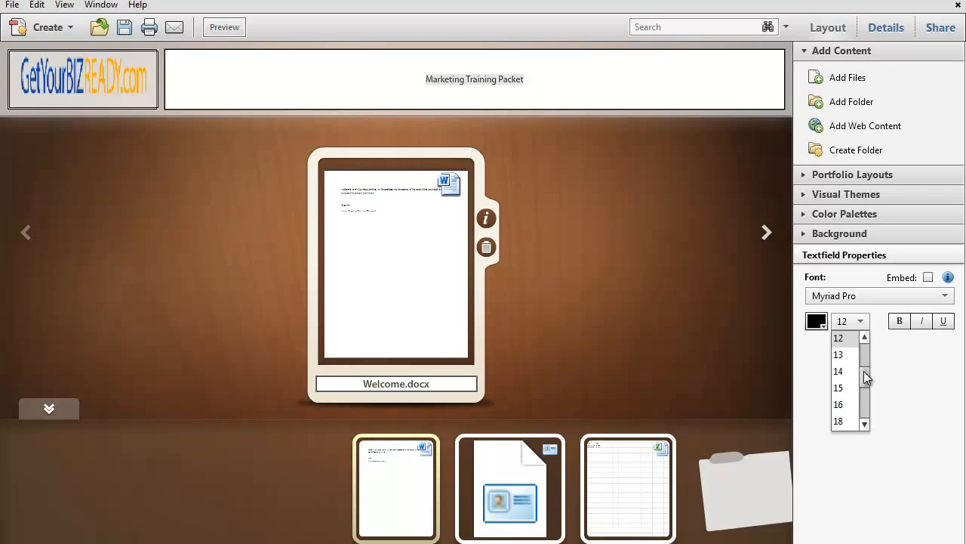
left_click(850, 420)
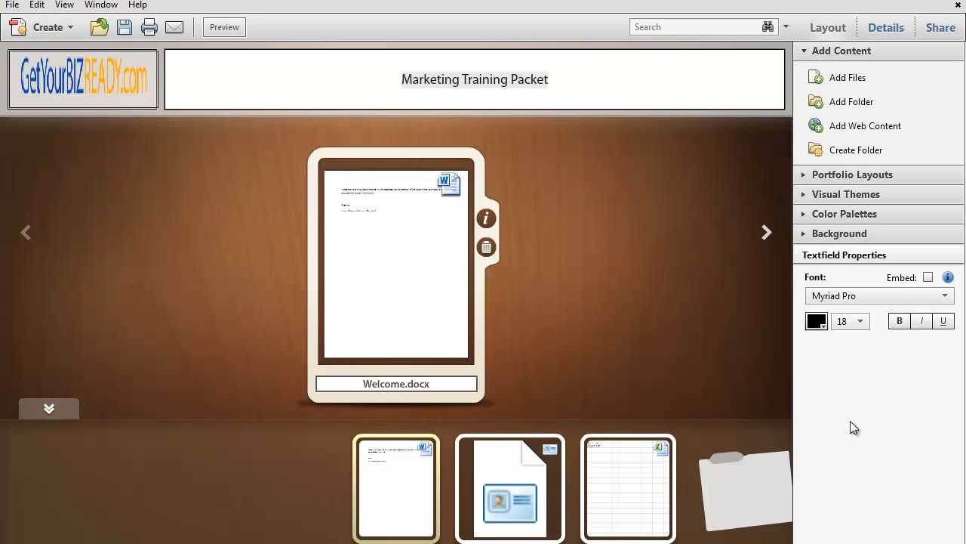
left_click(862, 320)
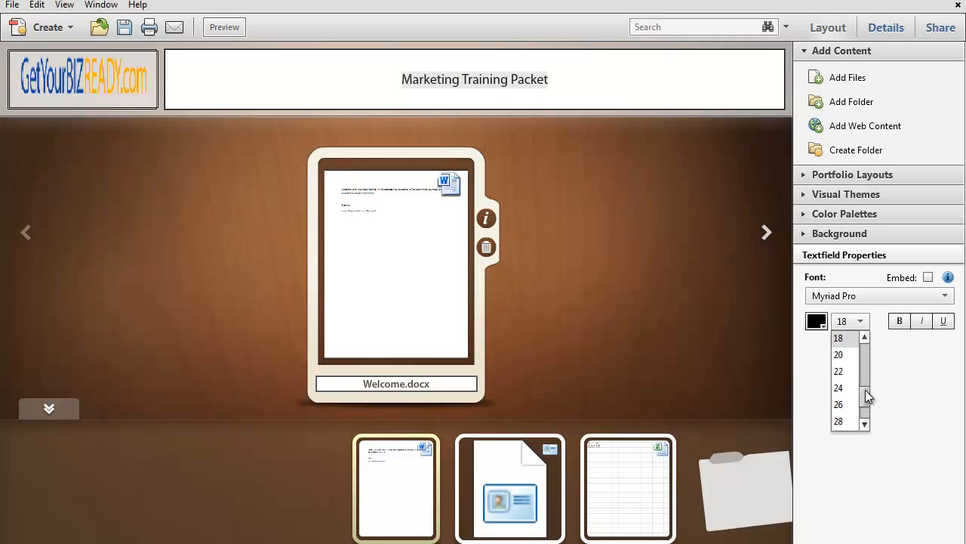
left_click_drag(865, 391, 866, 396)
left_click(847, 404)
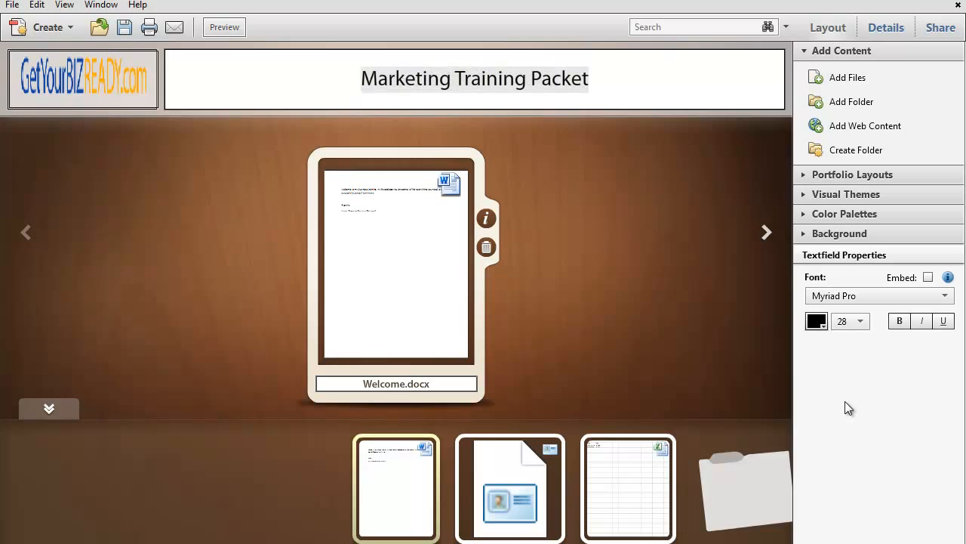
left_click(900, 321)
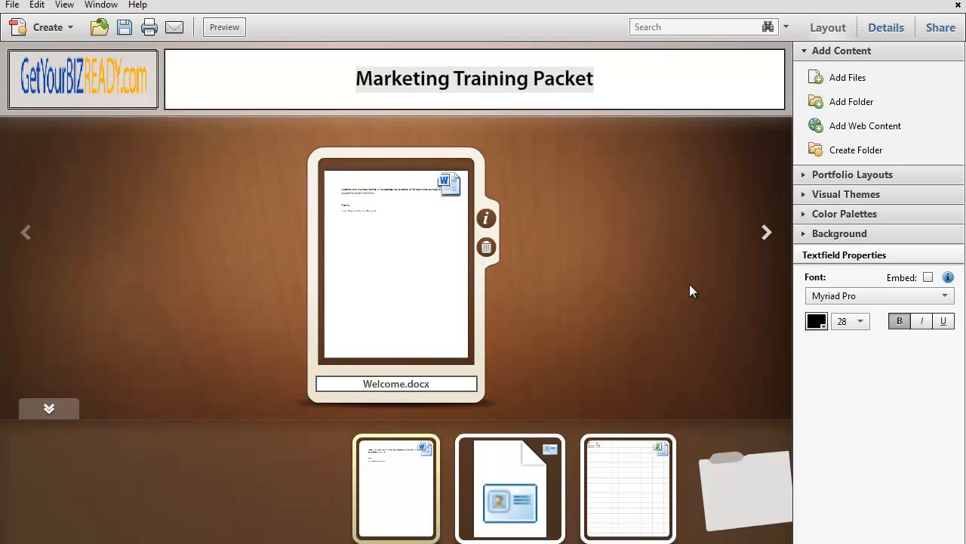
left_click(610, 225)
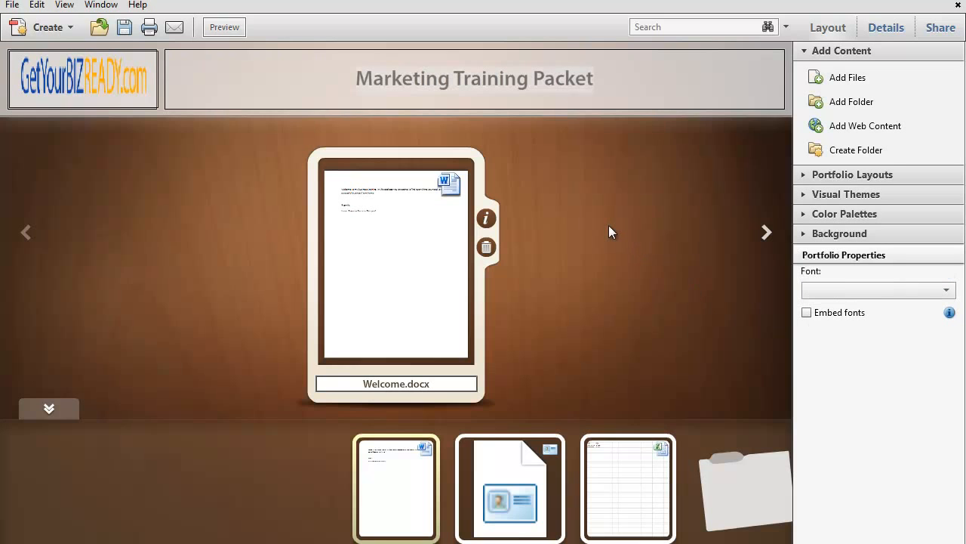
left_click(106, 92)
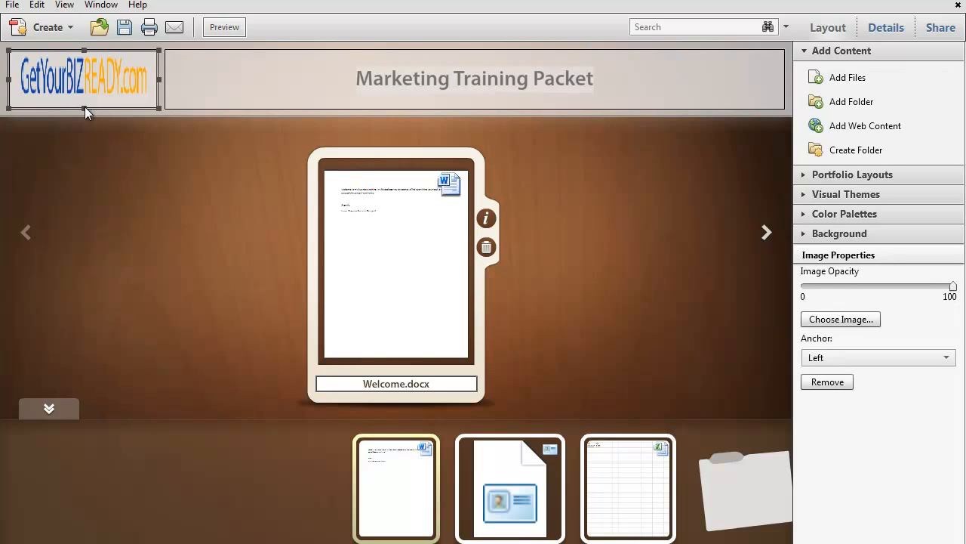
left_click_drag(84, 107, 83, 89)
left_click(100, 147)
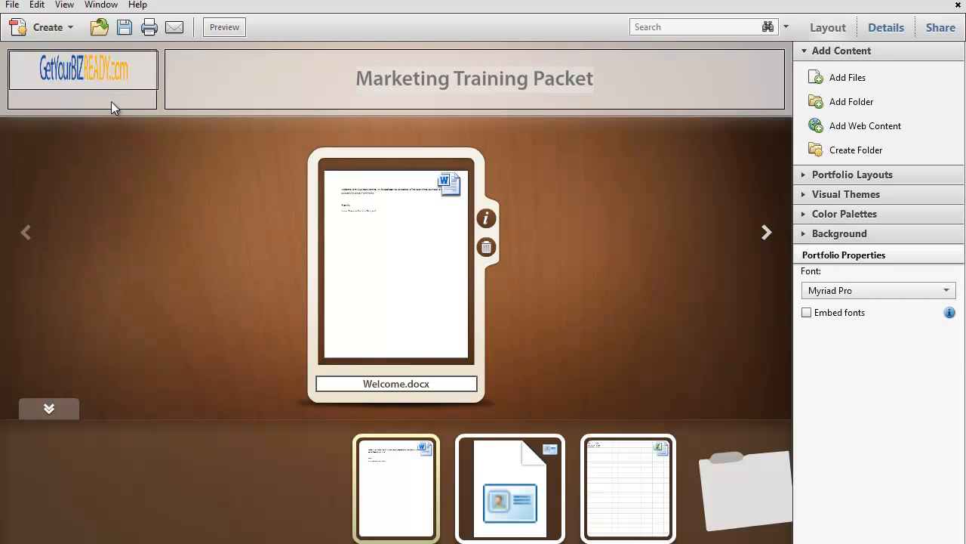
left_click(111, 101)
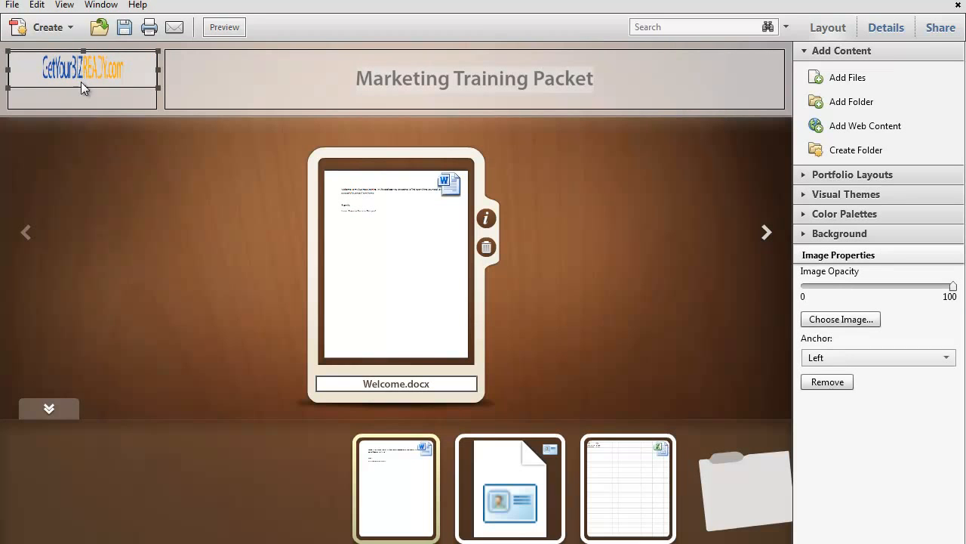
left_click_drag(83, 91, 82, 108)
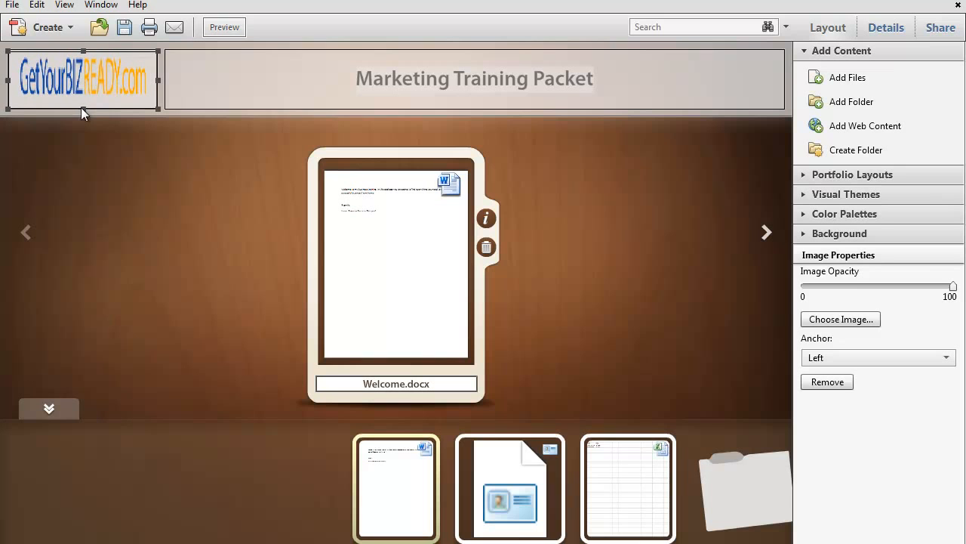
Step: Set the header's background color fill to Linear Gradient
left_click(275, 76)
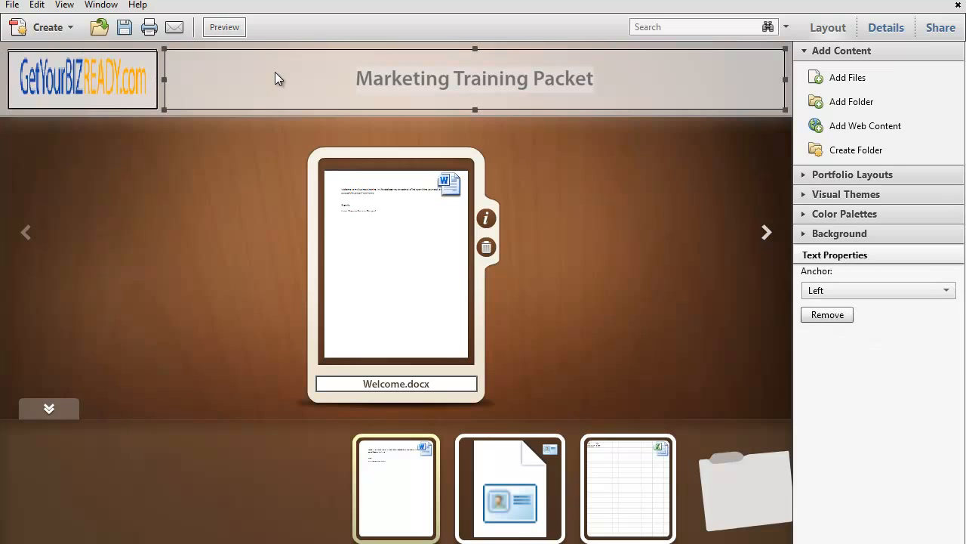
left_click(322, 44)
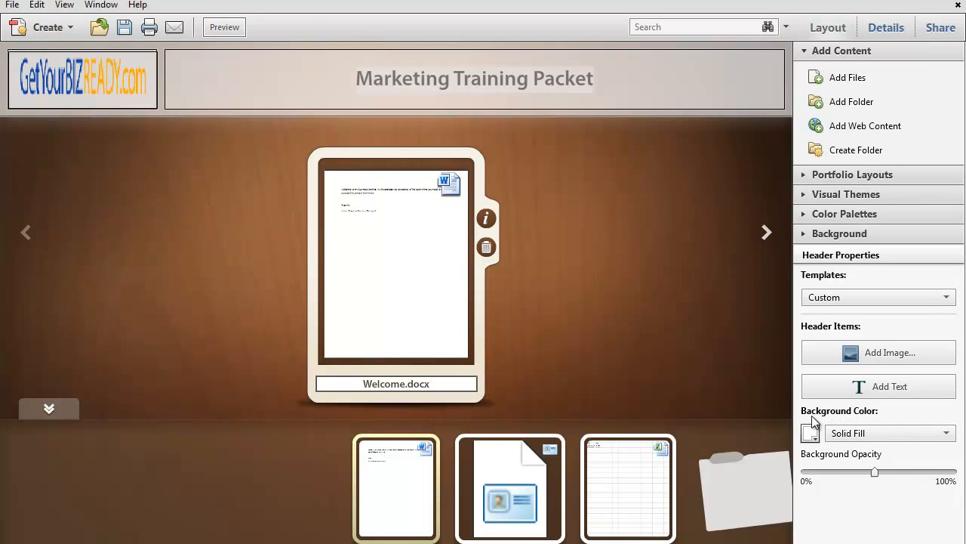
left_click(946, 432)
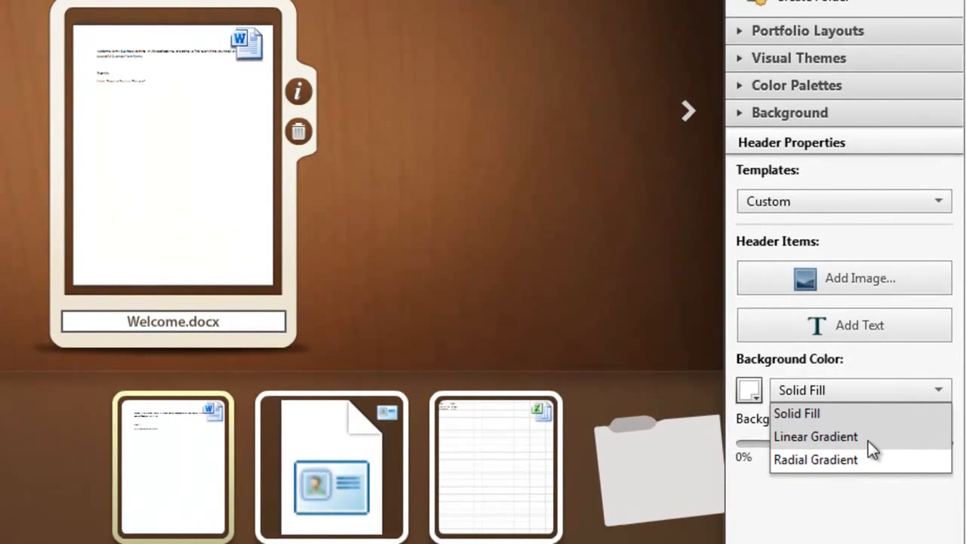
left_click(868, 436)
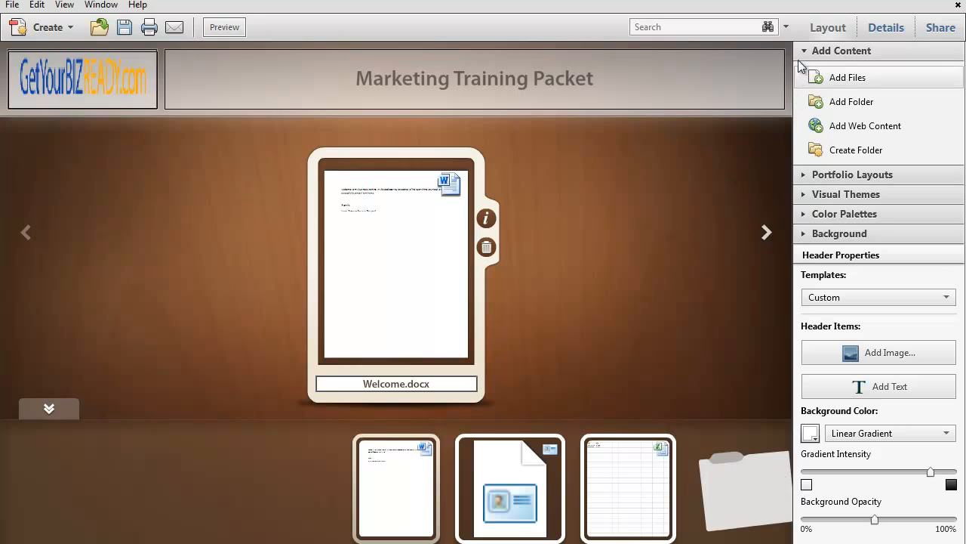
Step: In the portfolio's file details, show the Tags column and hide the Modified and Display Name columns
left_click(890, 31)
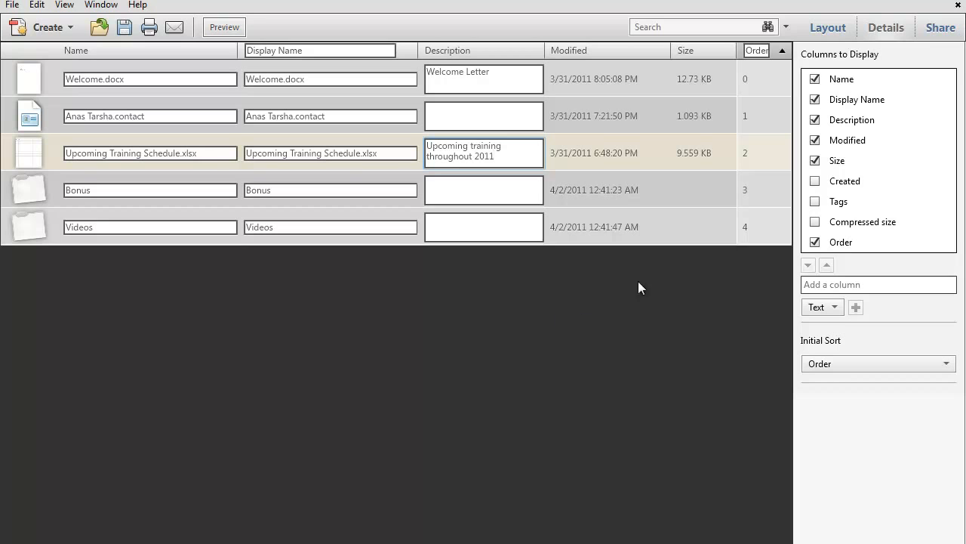
left_click(814, 201)
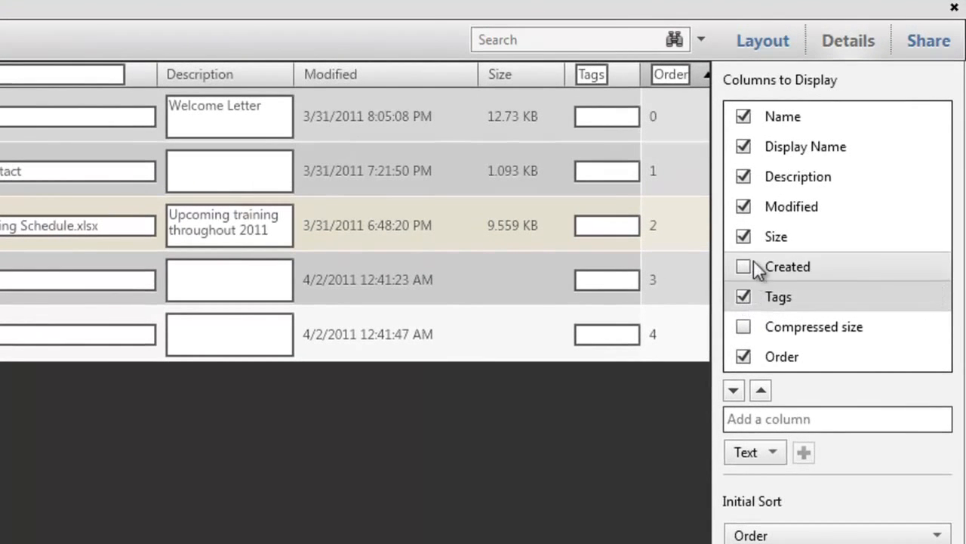
left_click(741, 206)
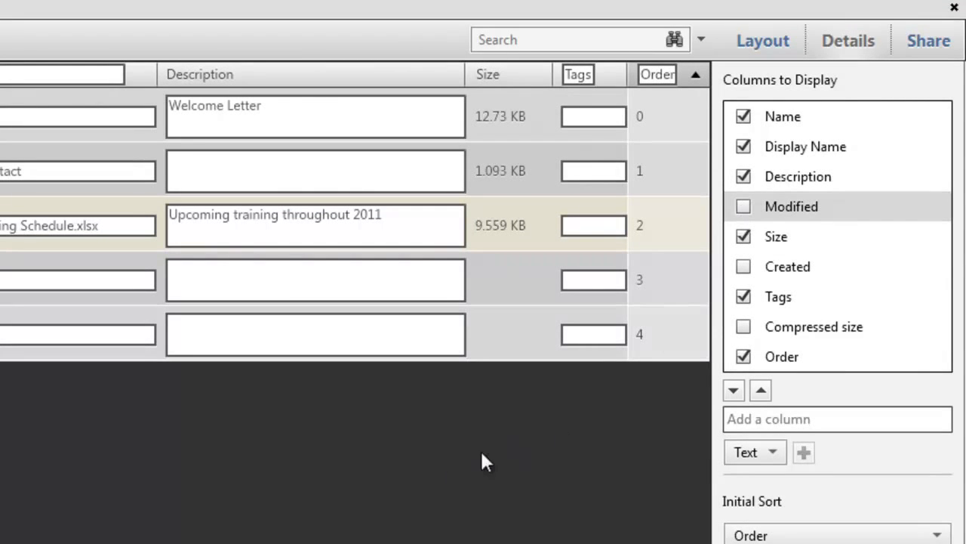
left_click(744, 147)
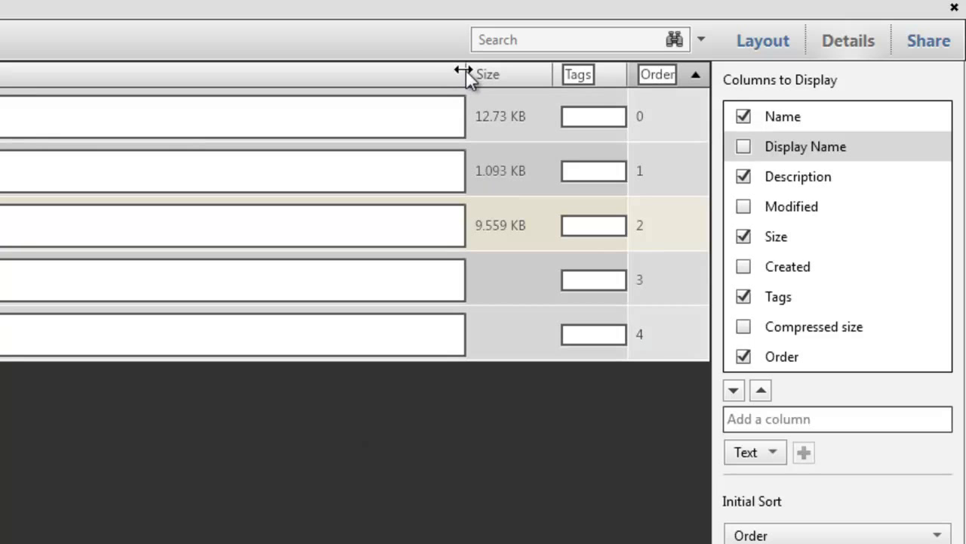
Step: Narrow the Description column, widen the Tags column and tag the Bonus folder with "camtasia, screencast"
left_click_drag(466, 71, 248, 90)
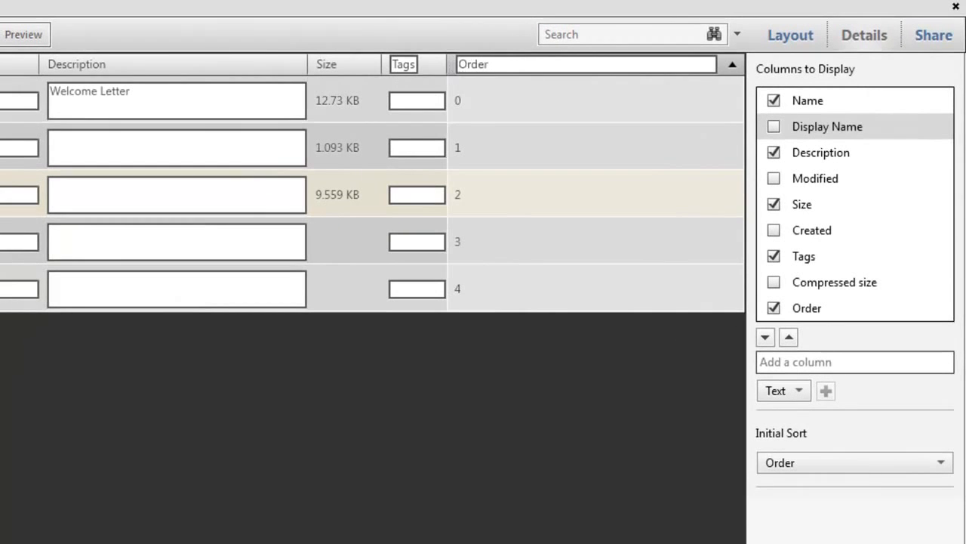
left_click_drag(447, 65, 608, 67)
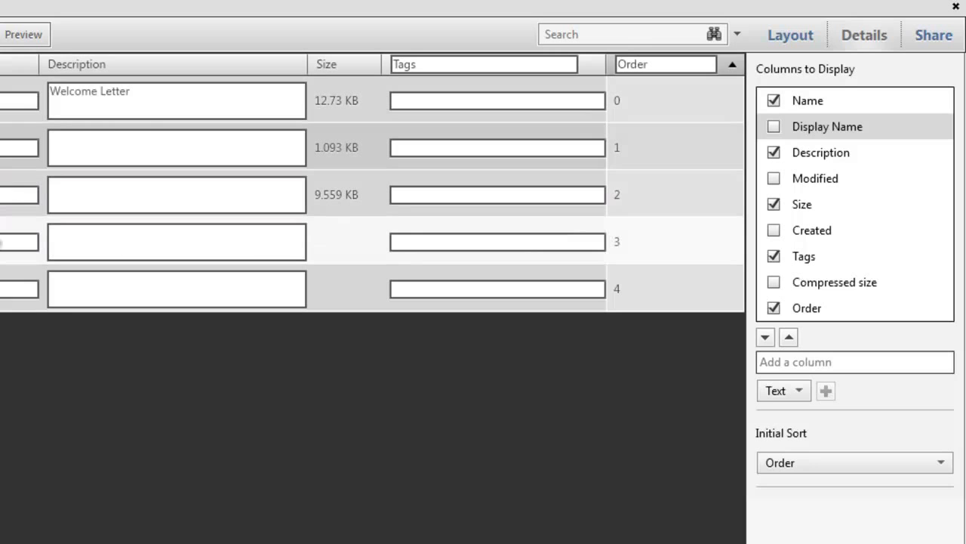
left_click(501, 242)
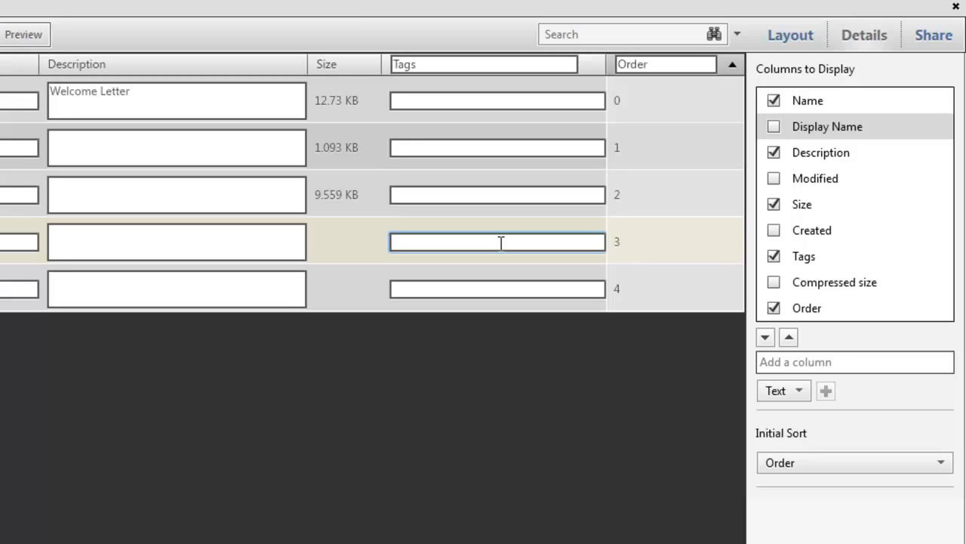
type("camtasia, screencast")
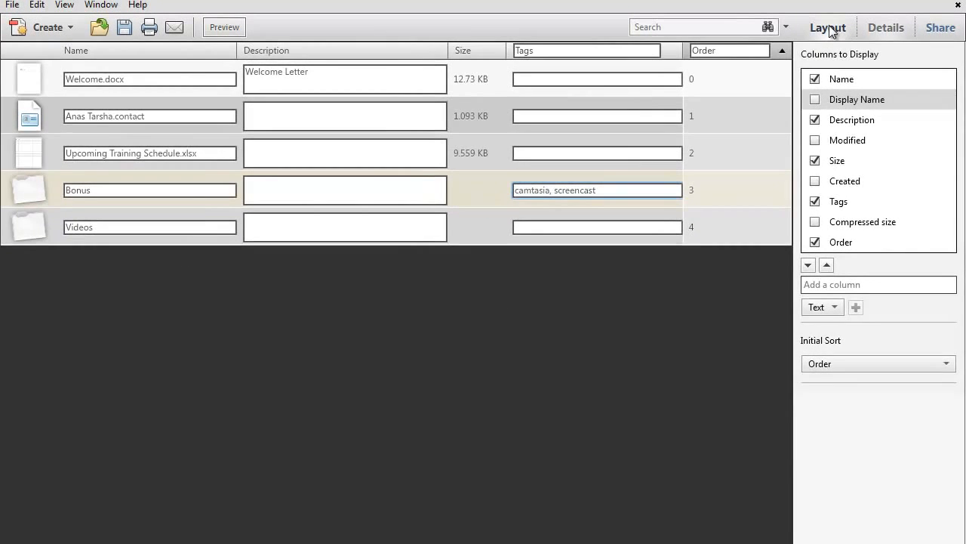
Step: Return to the portfolio layout and add the slides presentation from the Demo folder
left_click(830, 28)
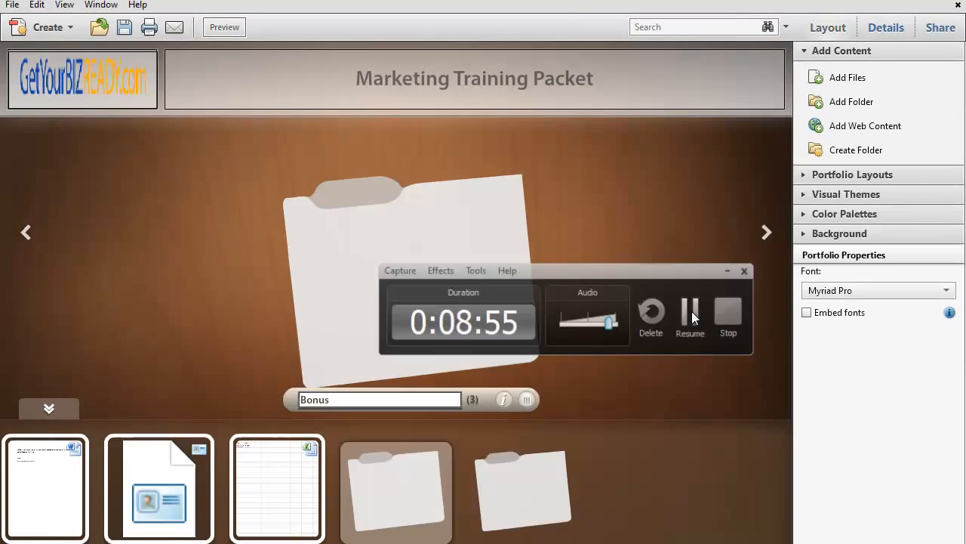
left_click(691, 311)
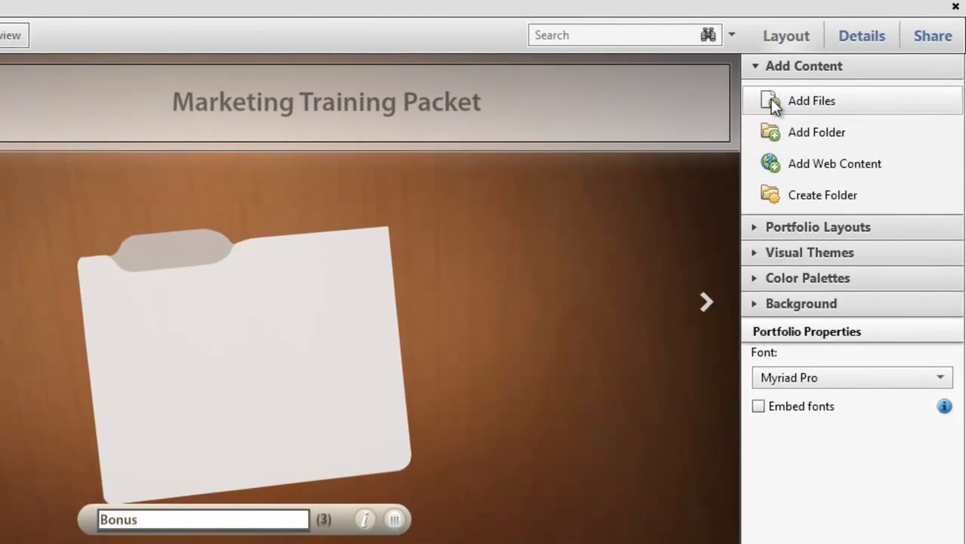
left_click(774, 106)
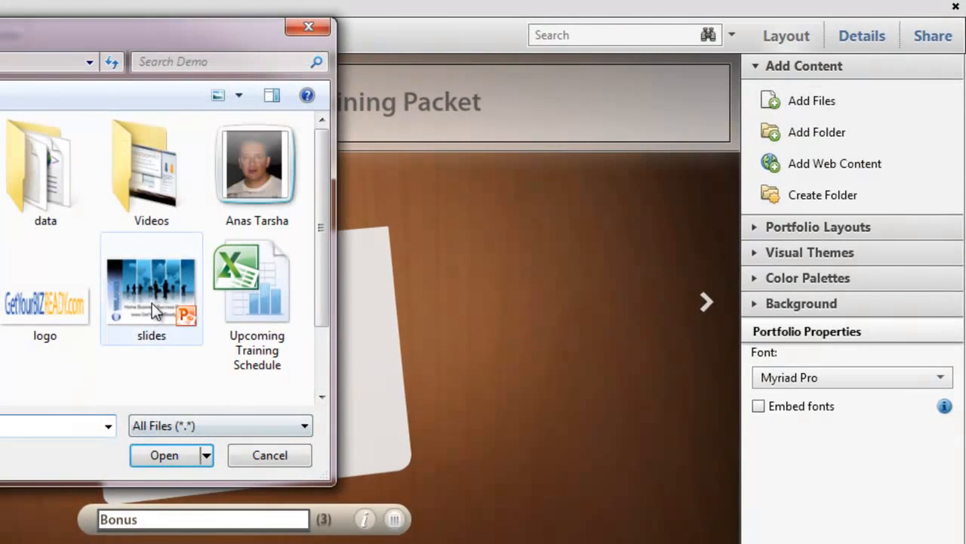
left_click(152, 304)
left_click(163, 456)
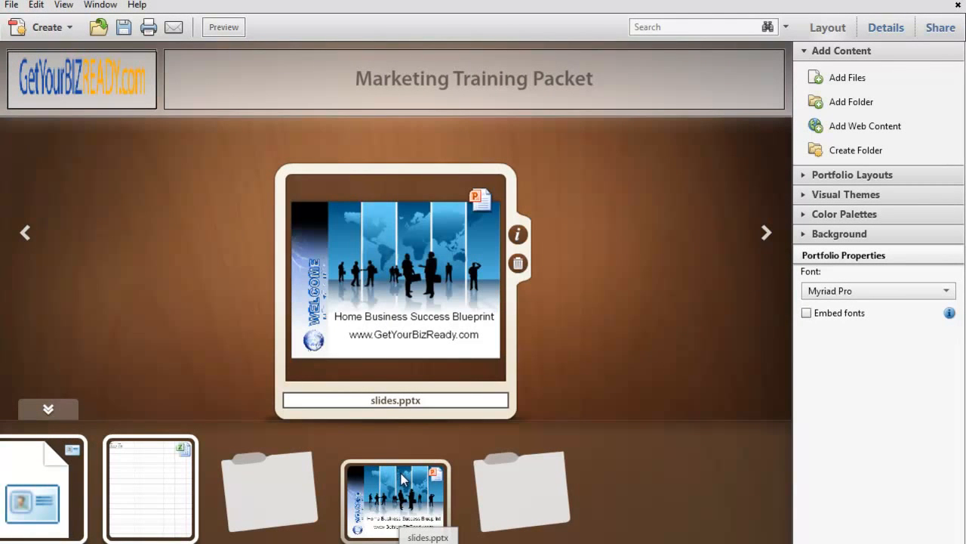
Step: Move slides.pptx ahead of the Bonus folder, directly after Upcoming Training Schedule.xlsx, and check the order starting from Welcome.docx
left_click_drag(402, 478, 204, 473)
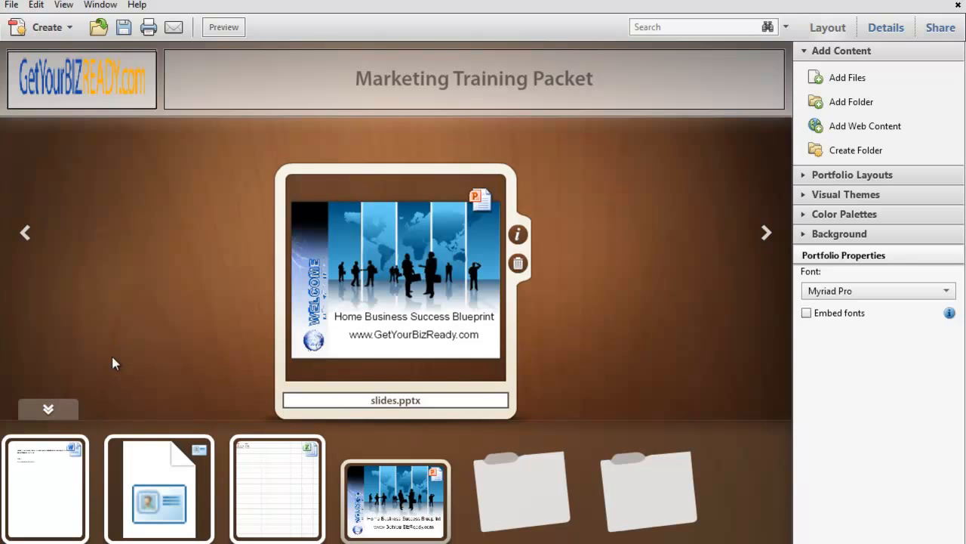
left_click(51, 489)
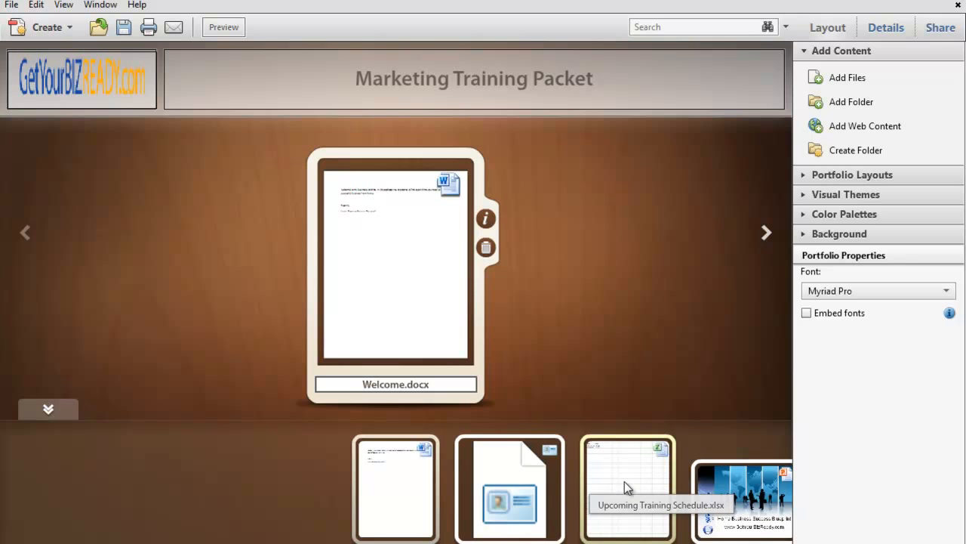
left_click(762, 232)
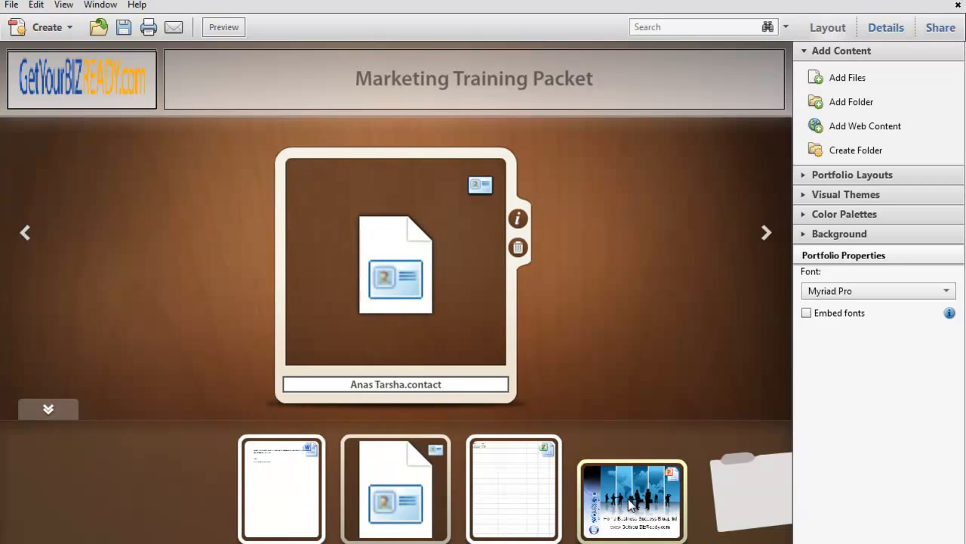
left_click(768, 233)
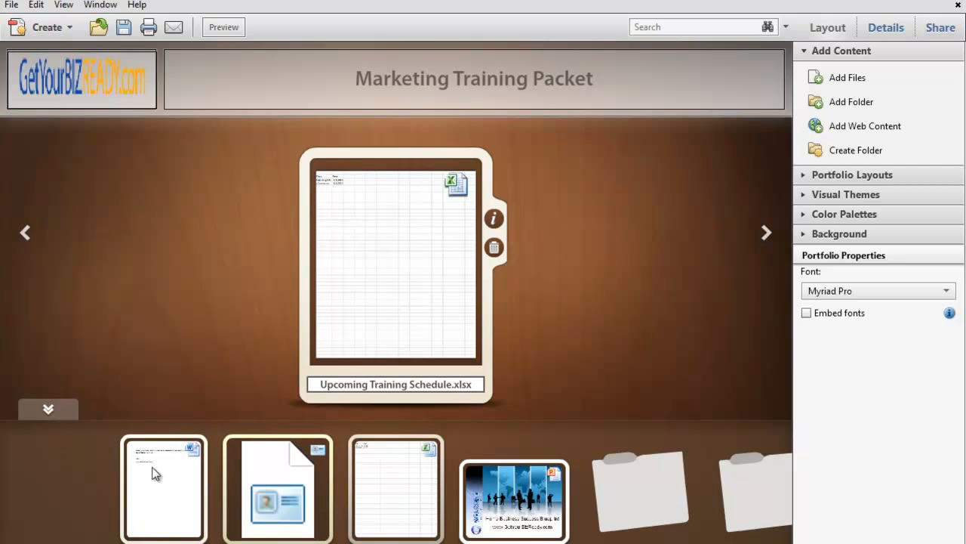
Step: Hide the thumbnail strip and page through the portfolio's items forward to the Bonus folder and back to Welcome.docx
left_click(49, 411)
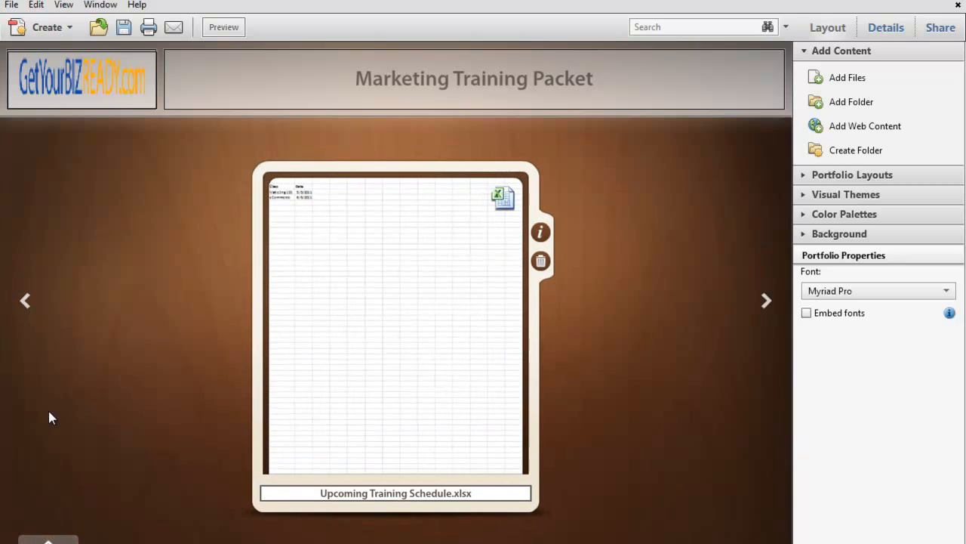
left_click(770, 302)
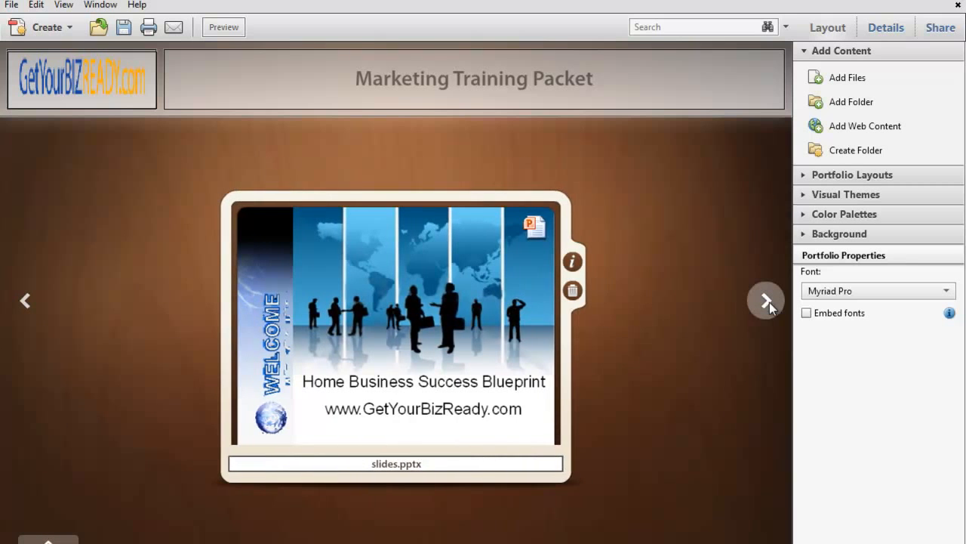
left_click(769, 302)
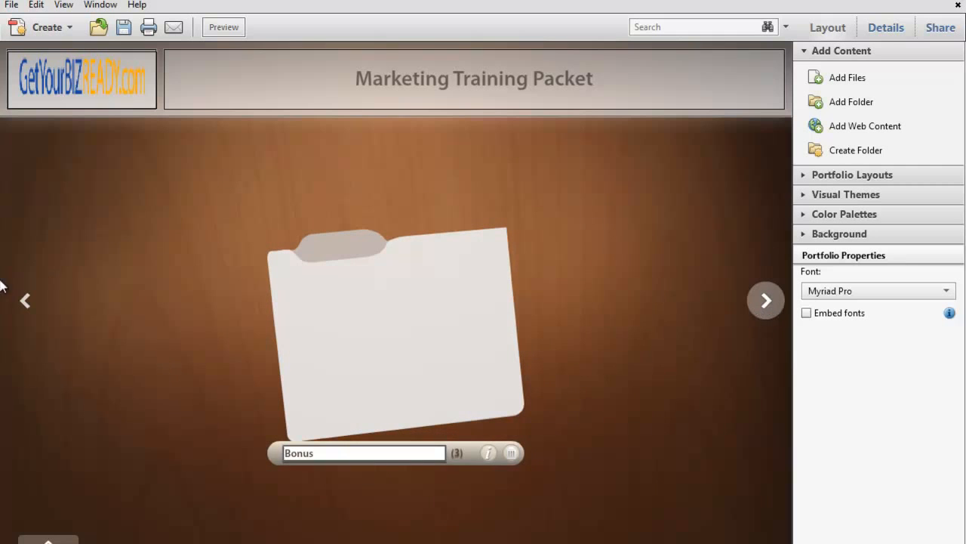
left_click(27, 301)
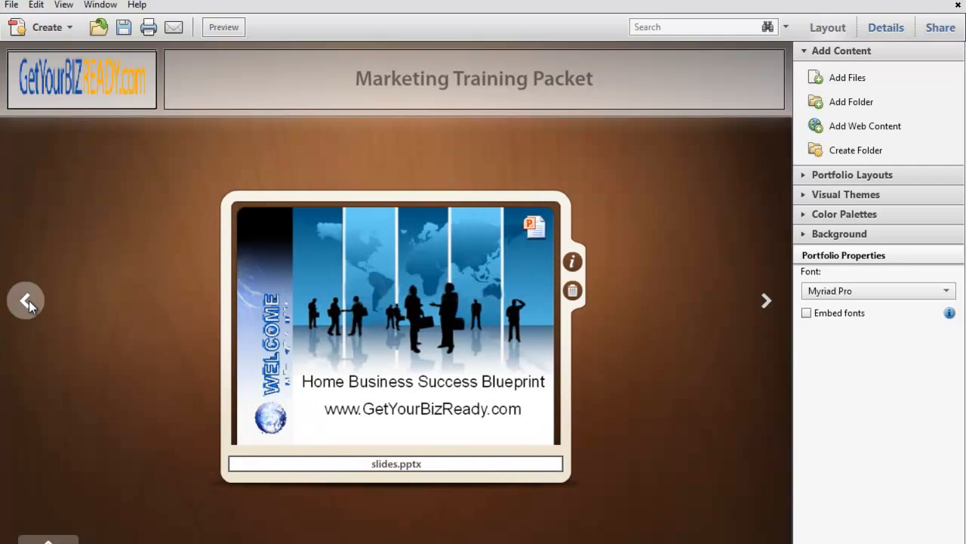
left_click(27, 301)
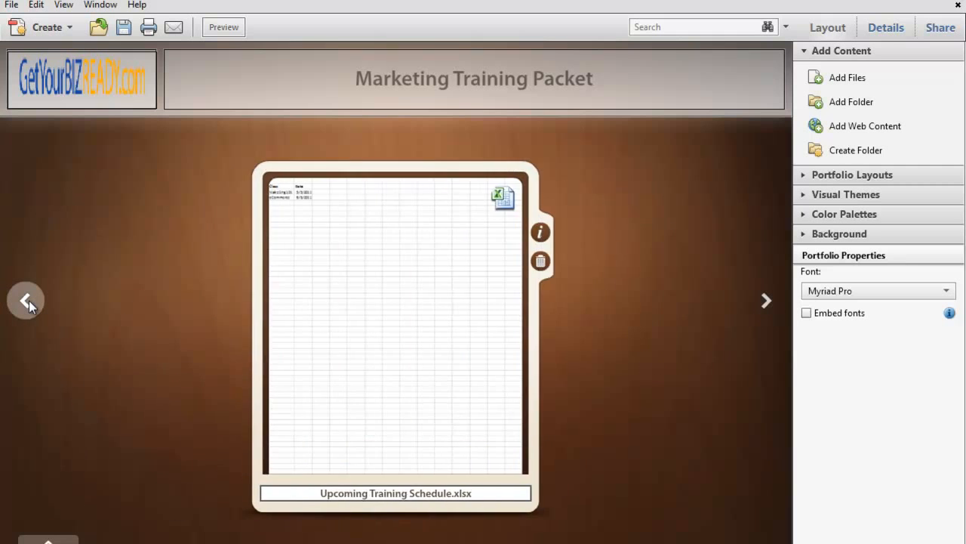
left_click(27, 301)
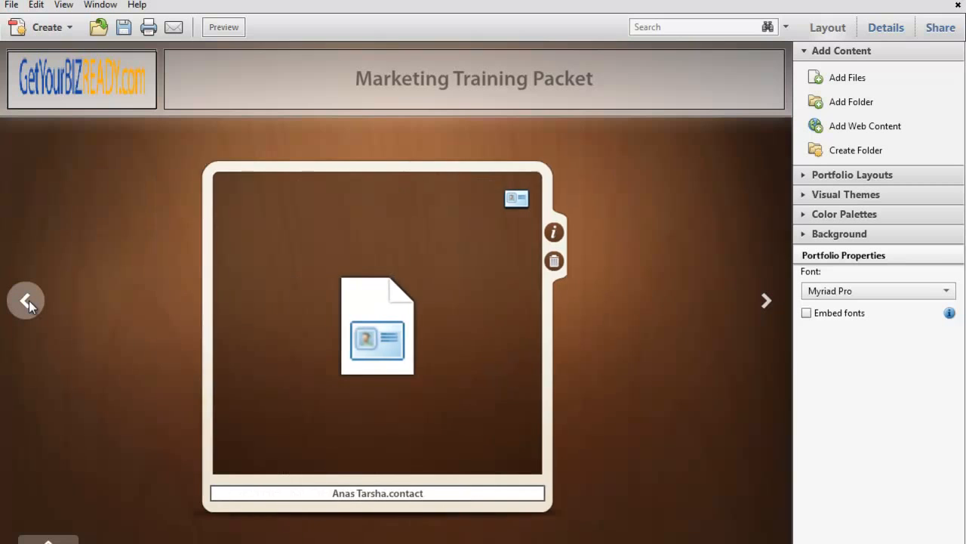
left_click(28, 301)
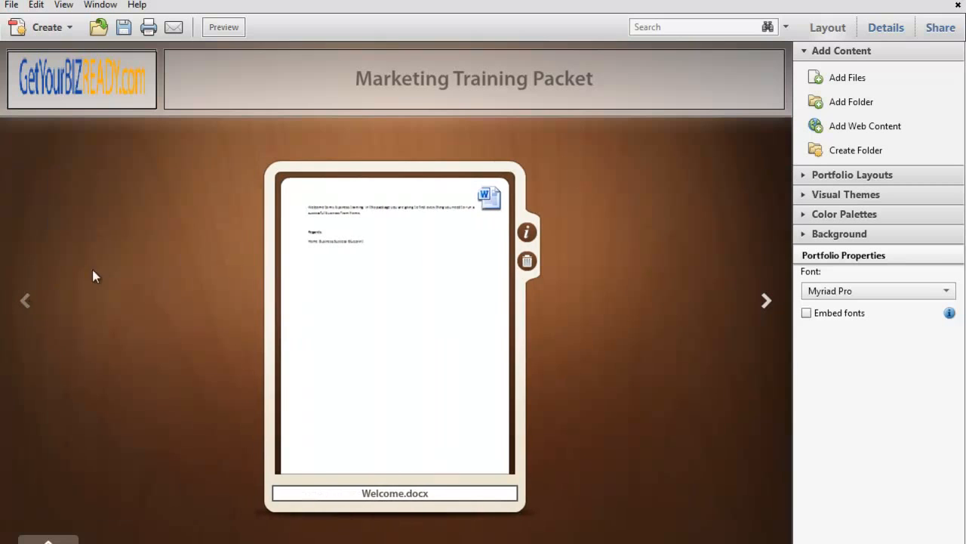
Step: Save the portfolio as a PDF Portfolio named Marketing_training in the Demo folder
key("F9")
key("F9")
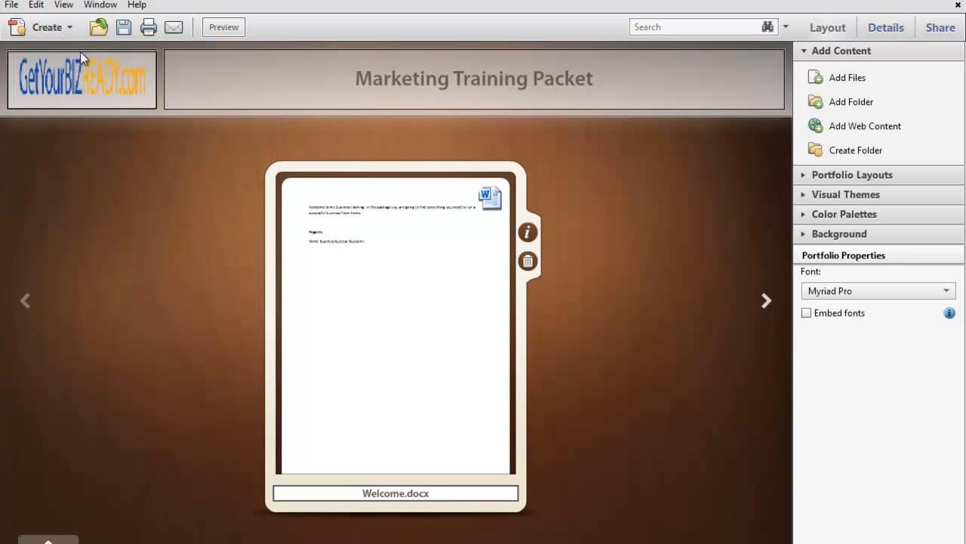
left_click(13, 6)
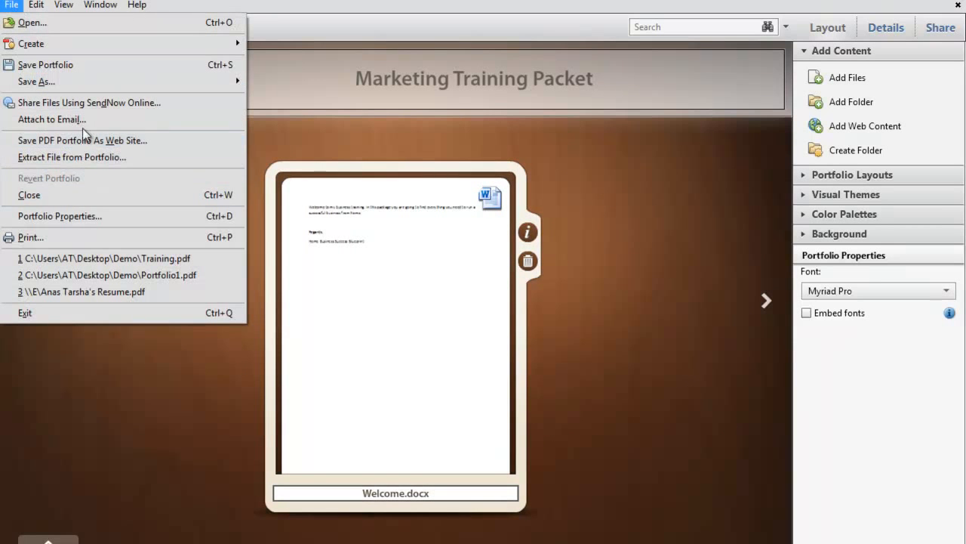
mouse_move(92, 87)
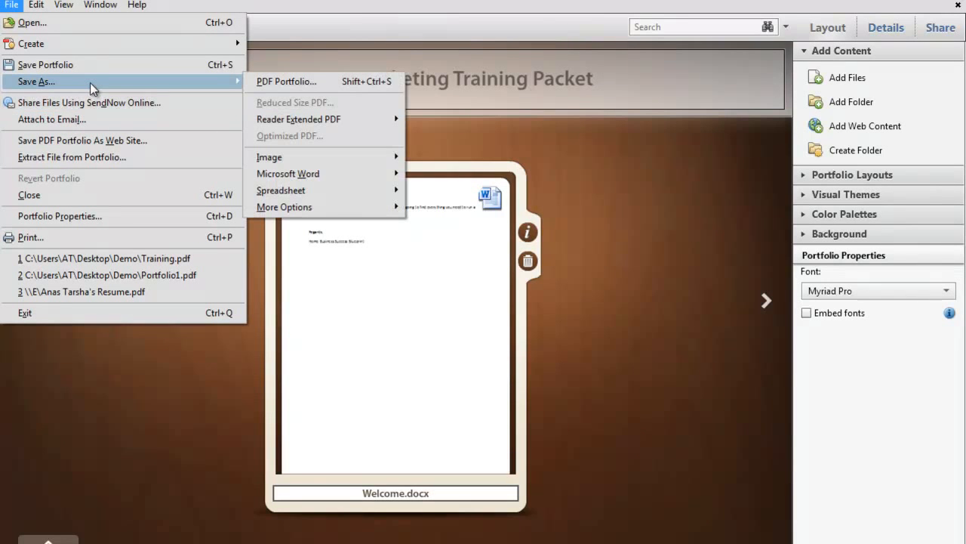
left_click(324, 85)
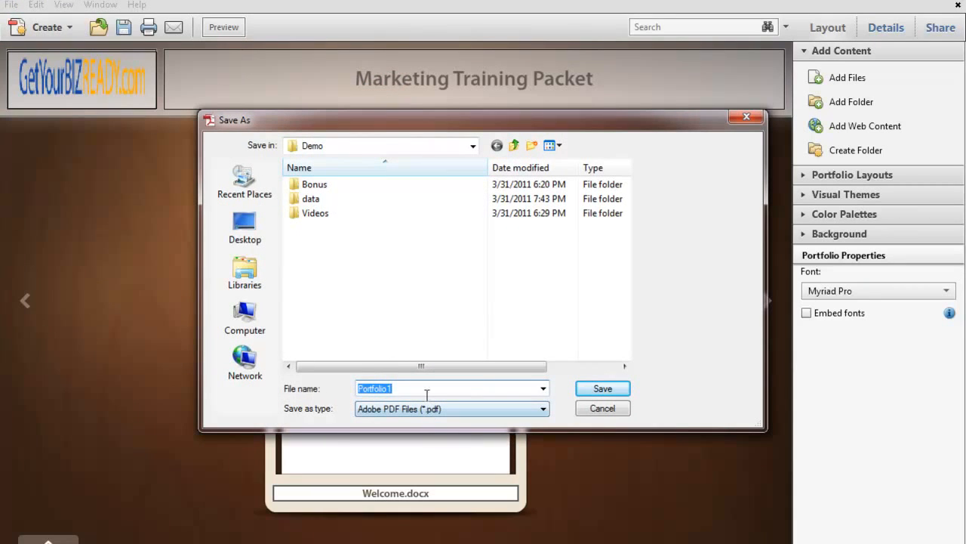
left_click(423, 389)
left_click_drag(423, 389, 334, 388)
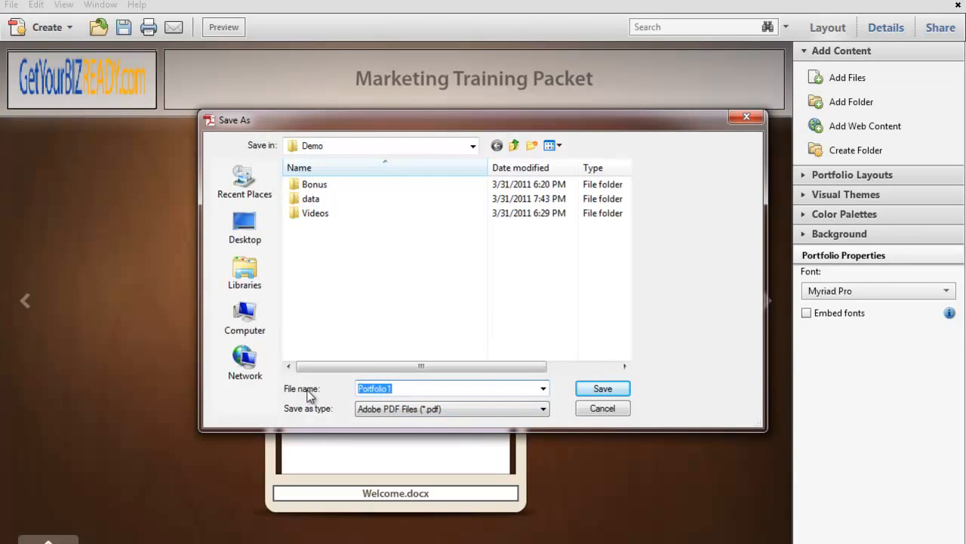
type("Marketing_training")
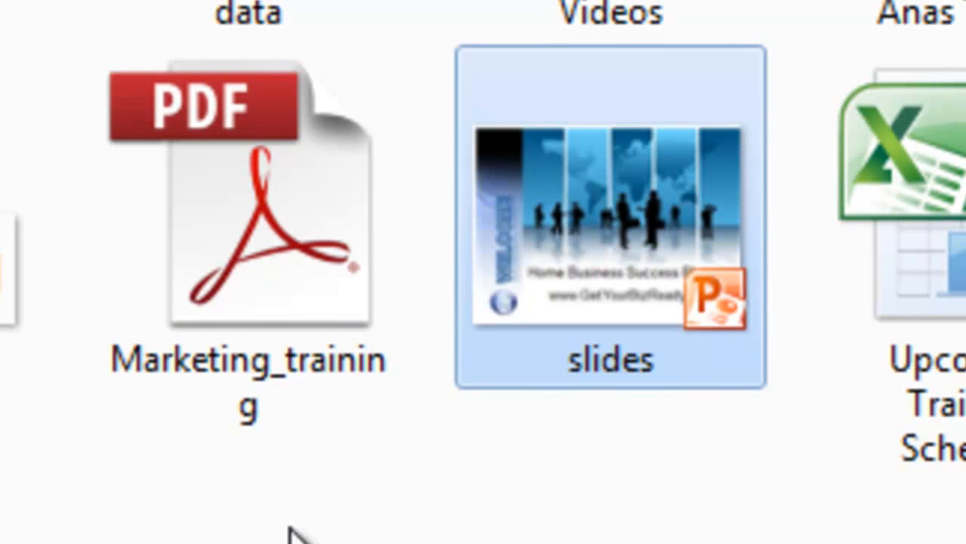
Step: Open the saved Marketing_training PDF from the Demo folder and dismiss the Windows color scheme prompt without choosing an option
mouse_move(245, 268)
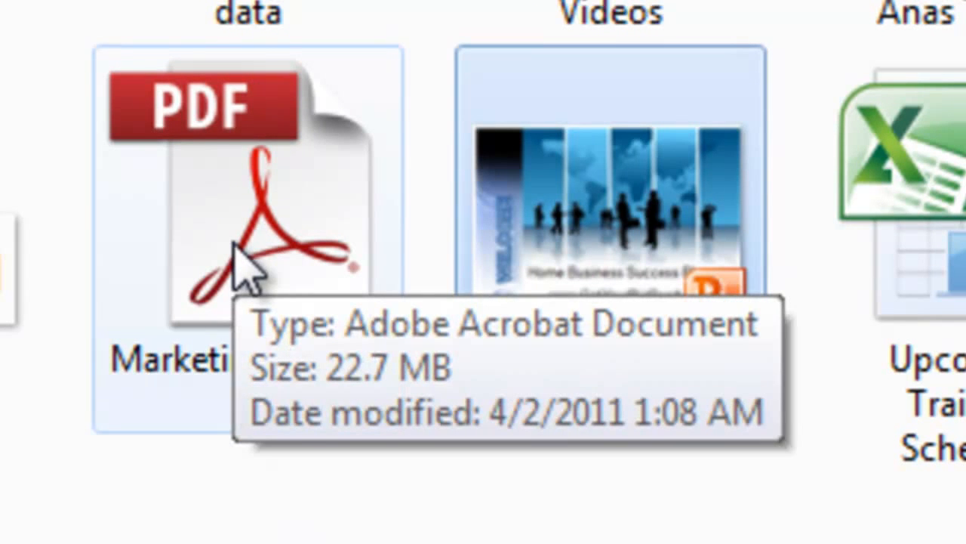
left_click(278, 243)
mouse_move(274, 236)
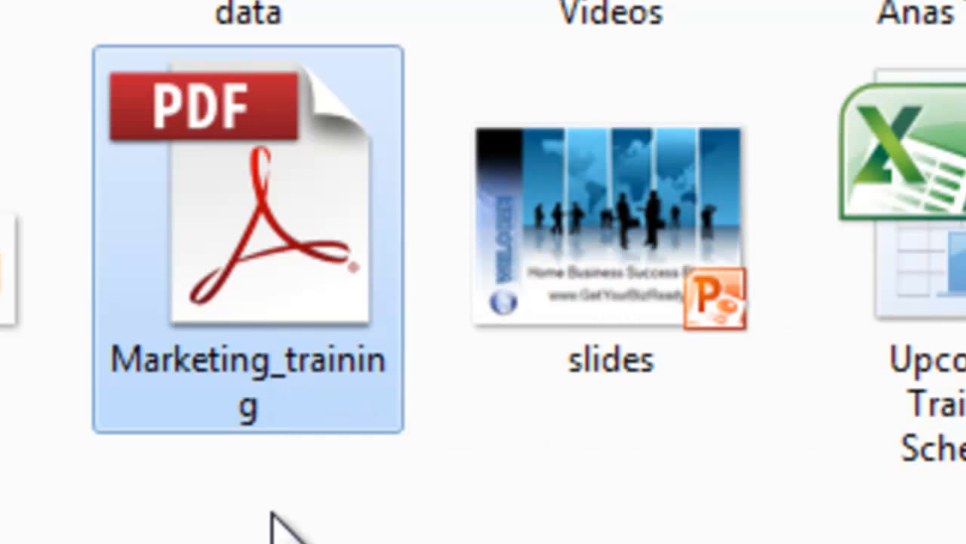
double_click(255, 244)
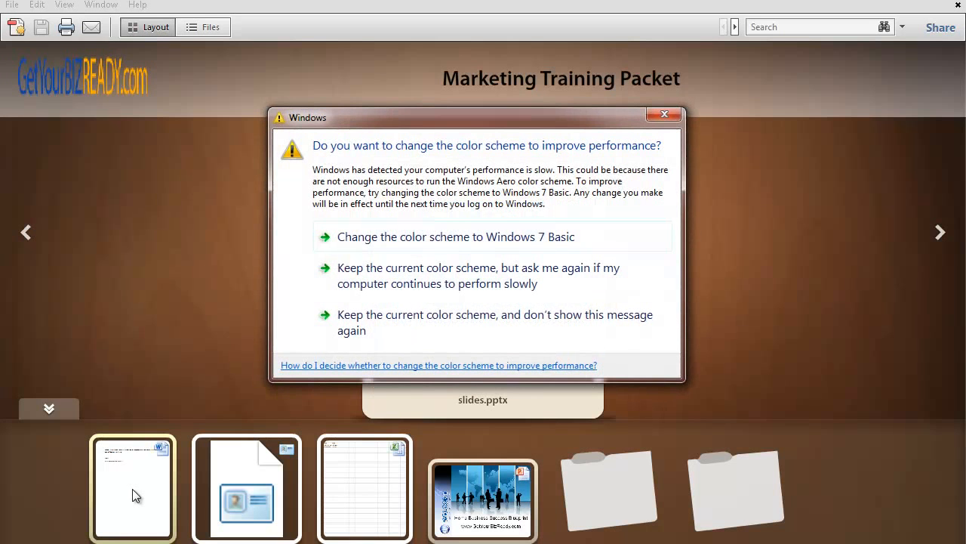
left_click(664, 114)
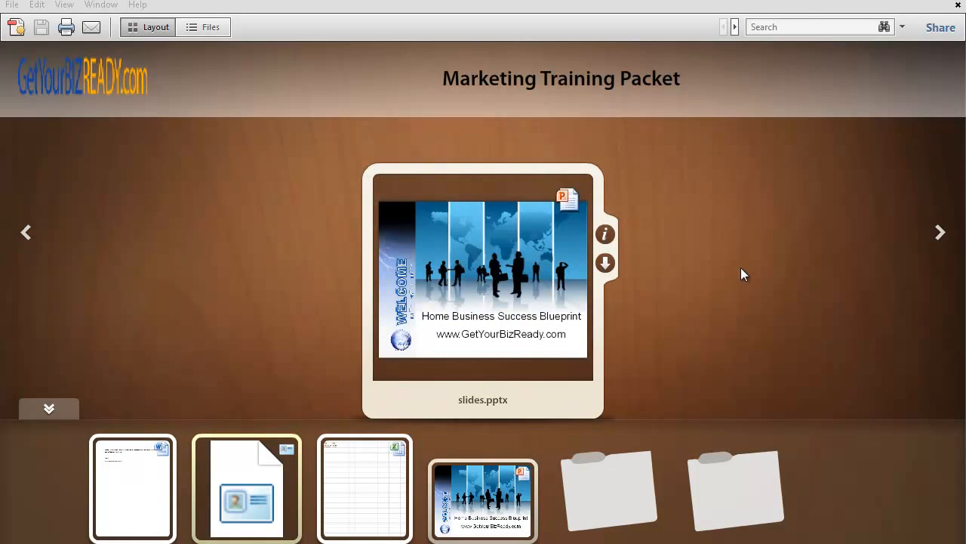